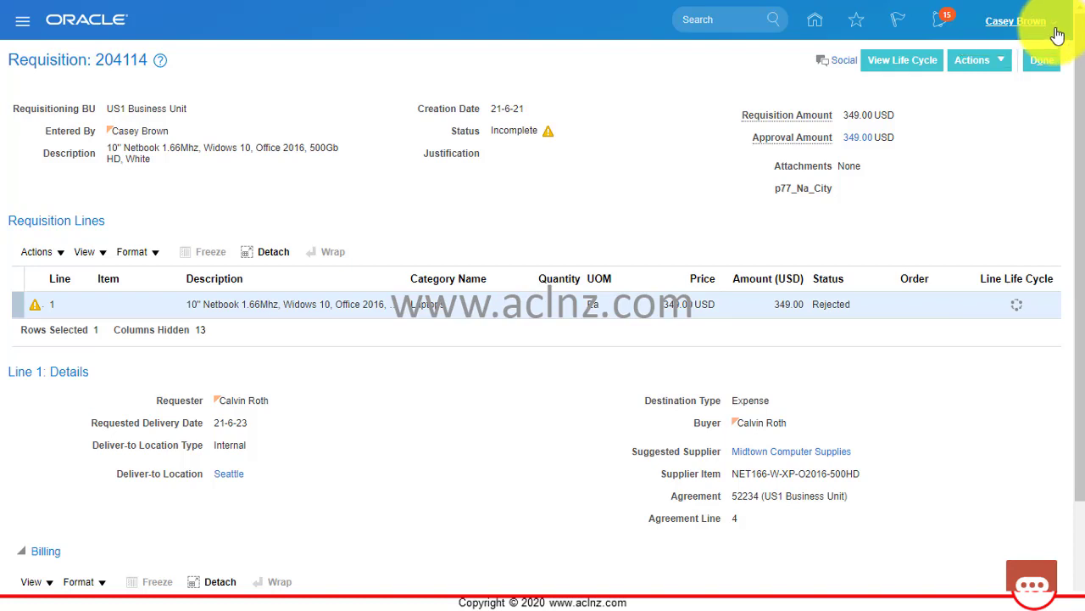
- Look up the application's version information and close it again
click(1057, 31)
click(792, 472)
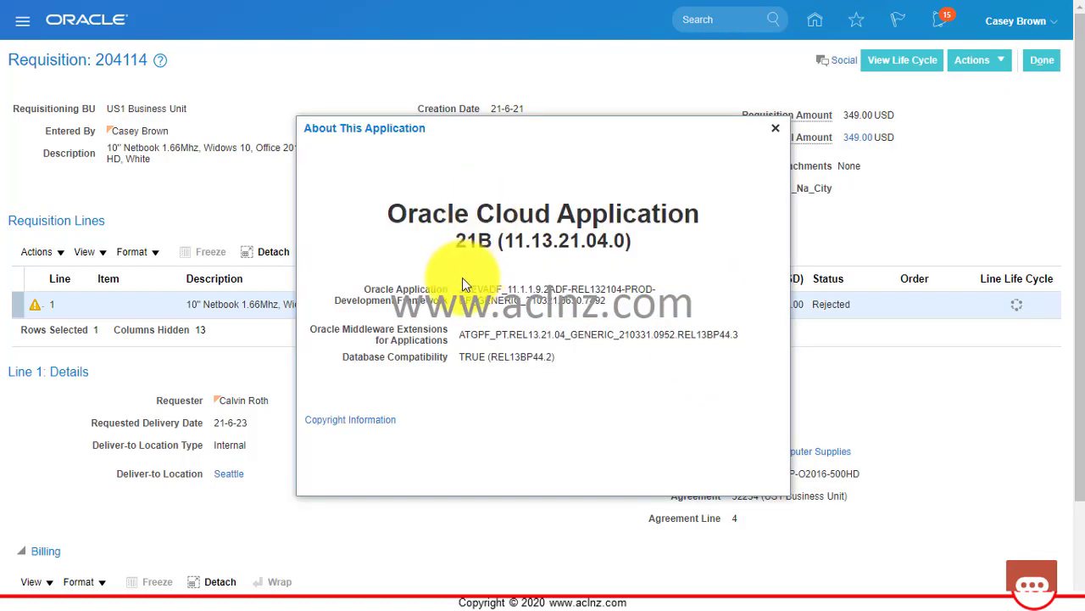
click(777, 134)
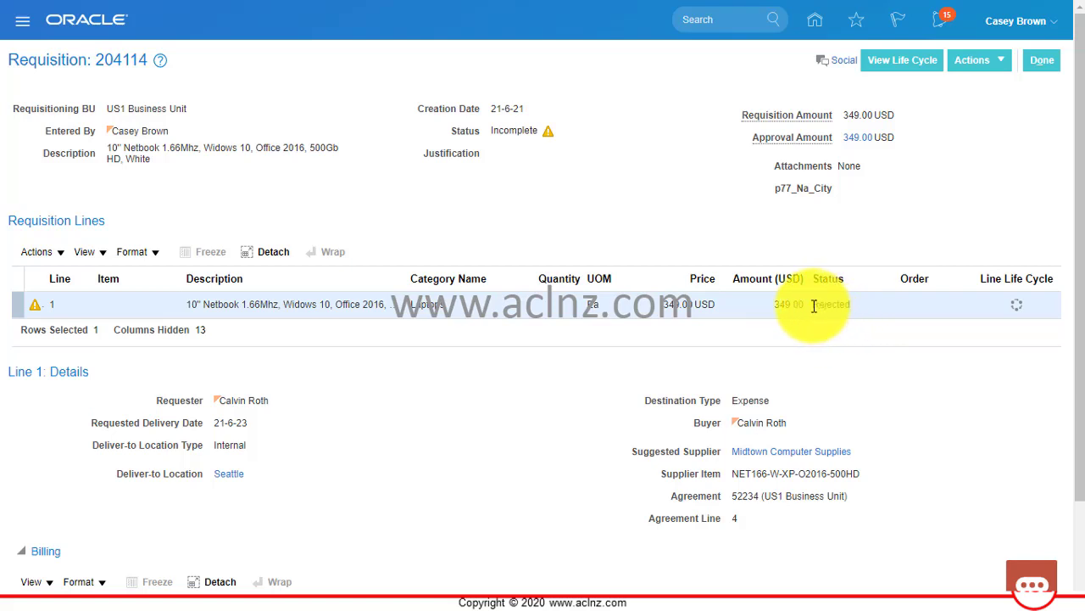
- Highlight the requisition line's status, and review the requisition's document history before returning to the requisition
drag(814, 306, 848, 310)
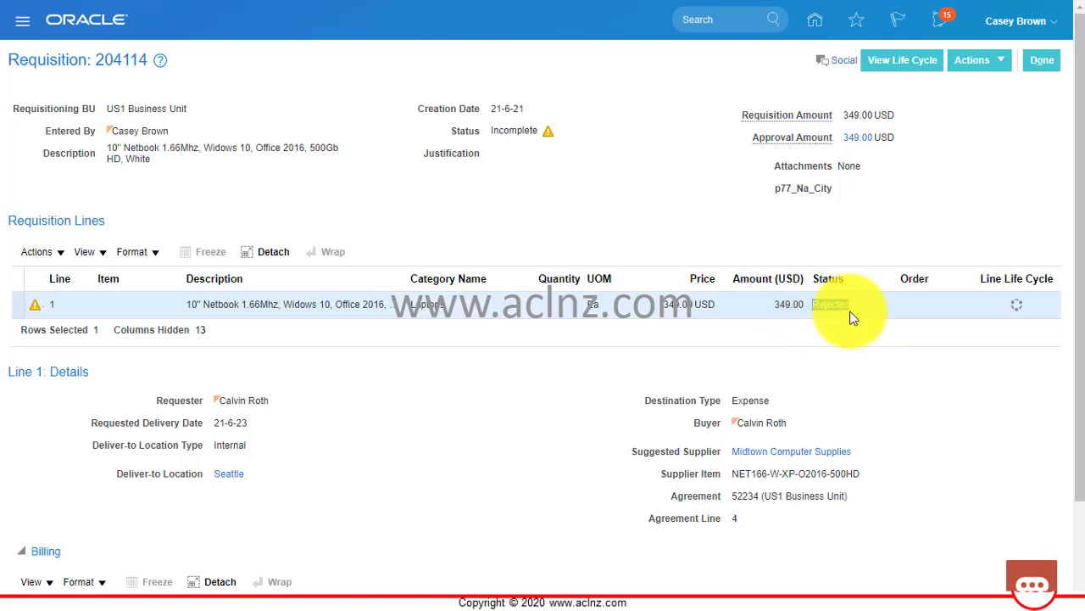
click(958, 180)
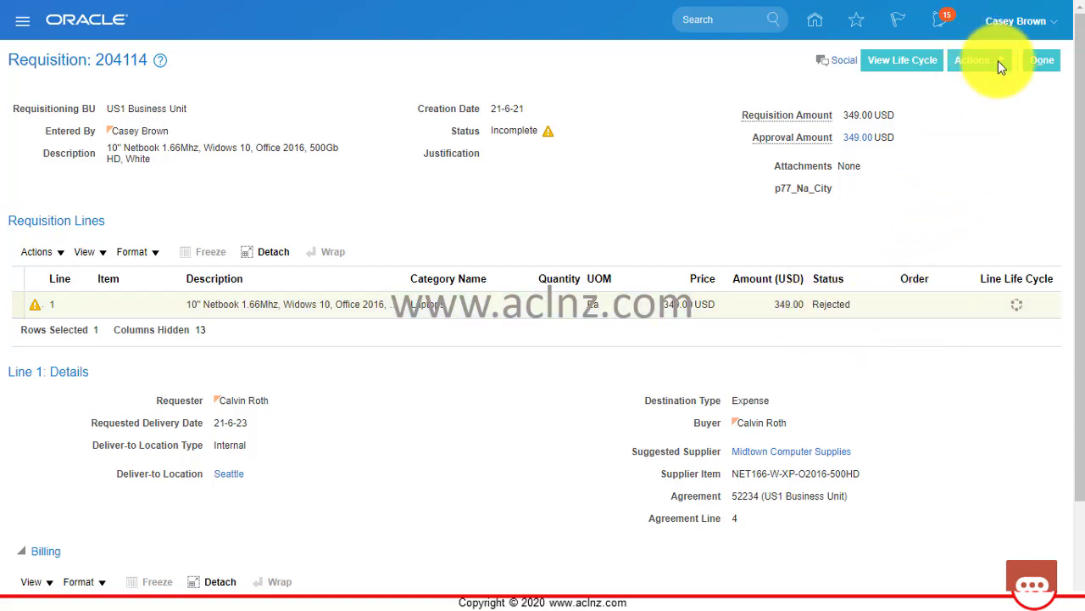
click(998, 61)
click(952, 211)
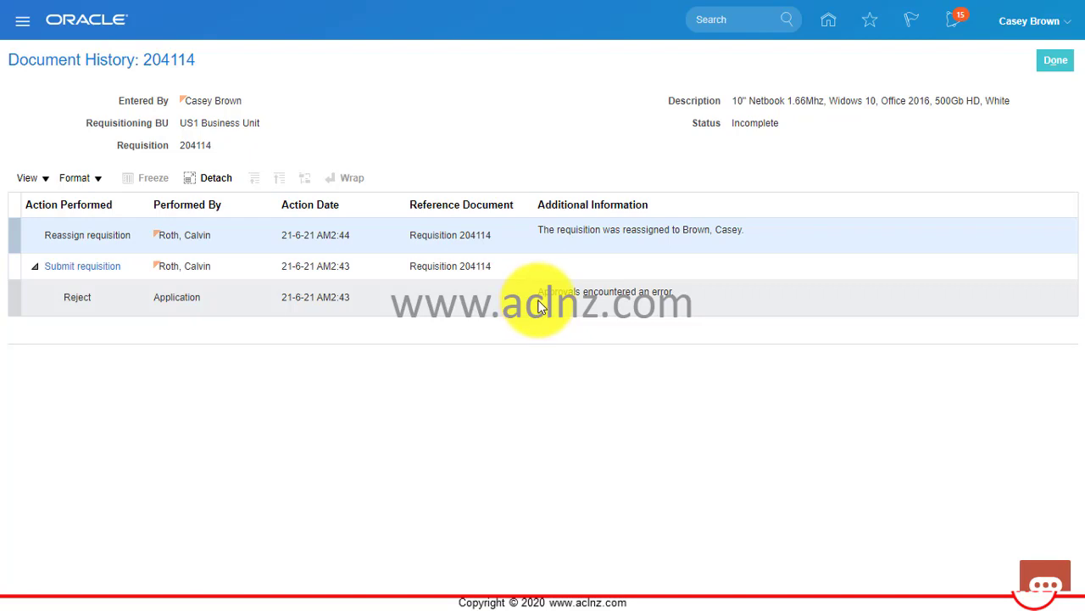
click(1055, 67)
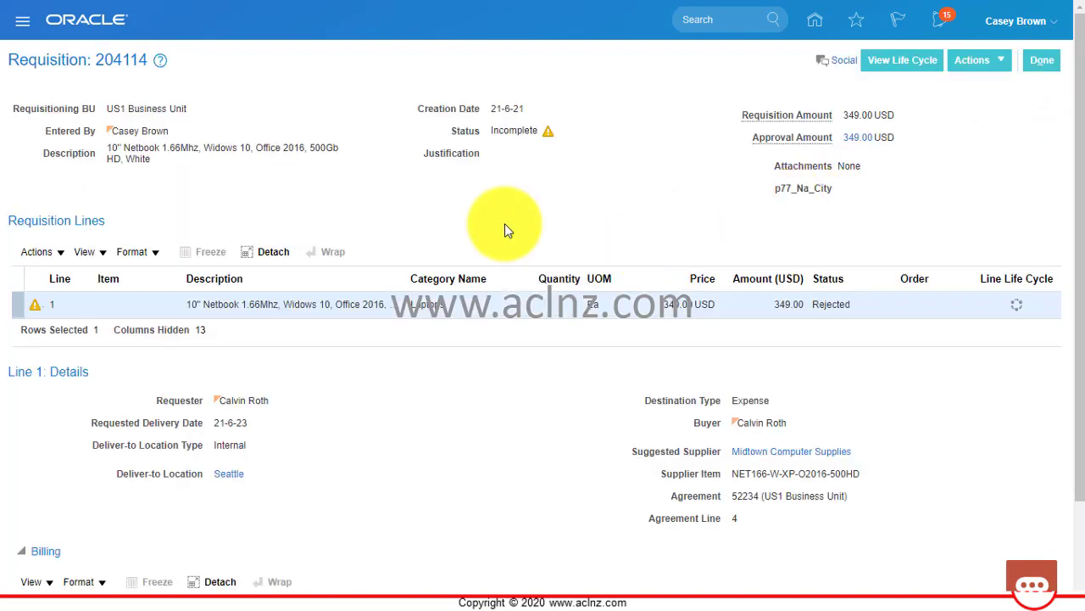
- Open the requisition for editing to check its approvals, and highlight the rule set name in the error details
click(999, 59)
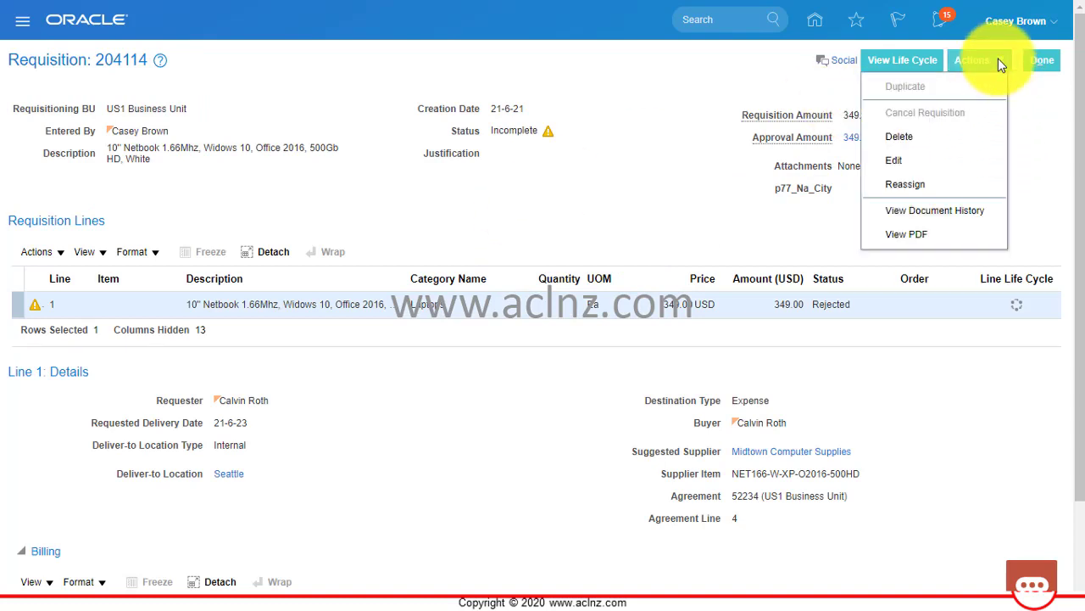
click(949, 159)
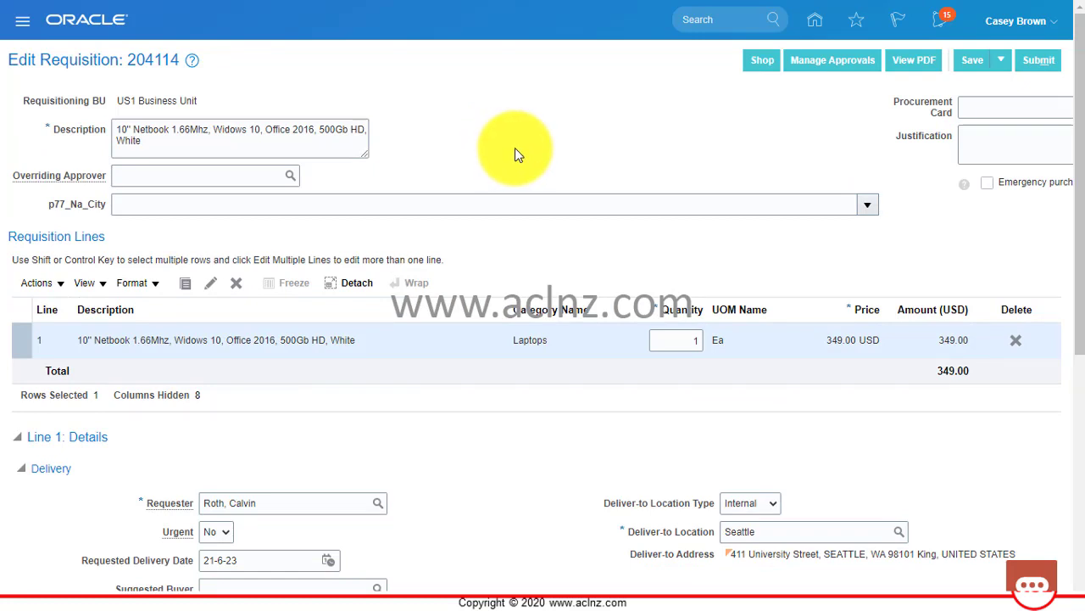
click(837, 68)
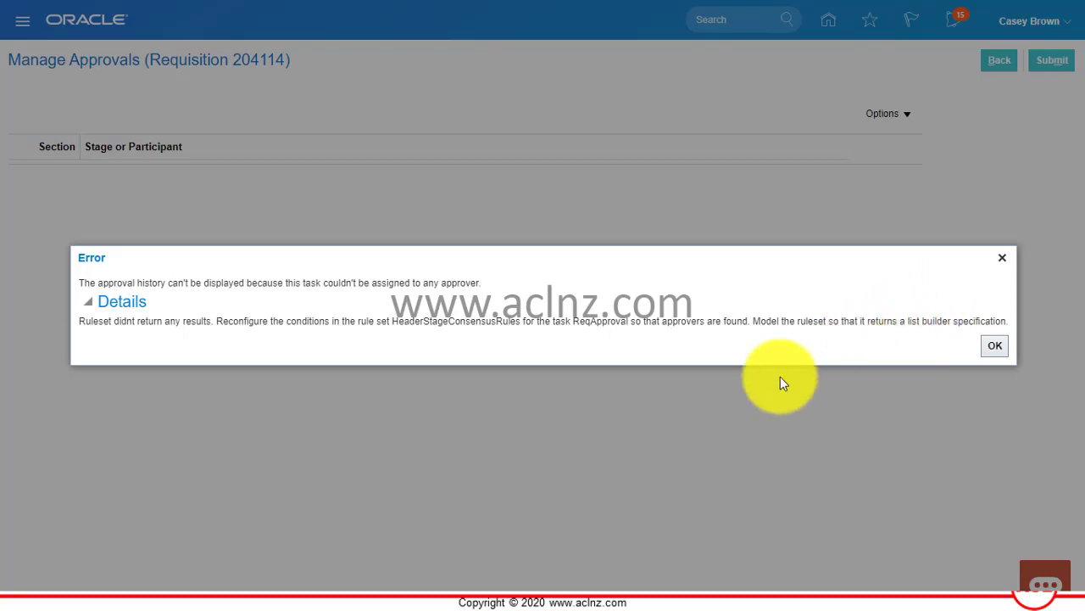
drag(391, 321, 517, 319)
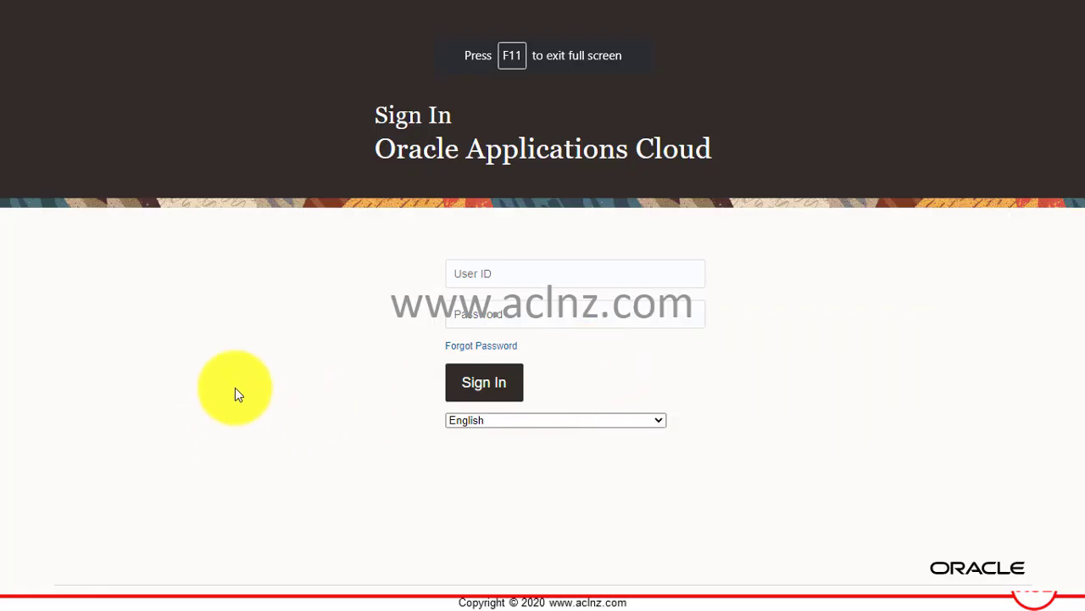
- Sign in to Oracle Applications Cloud with the user ID fin_impl and the account password
click(515, 274)
text(tin_impl)
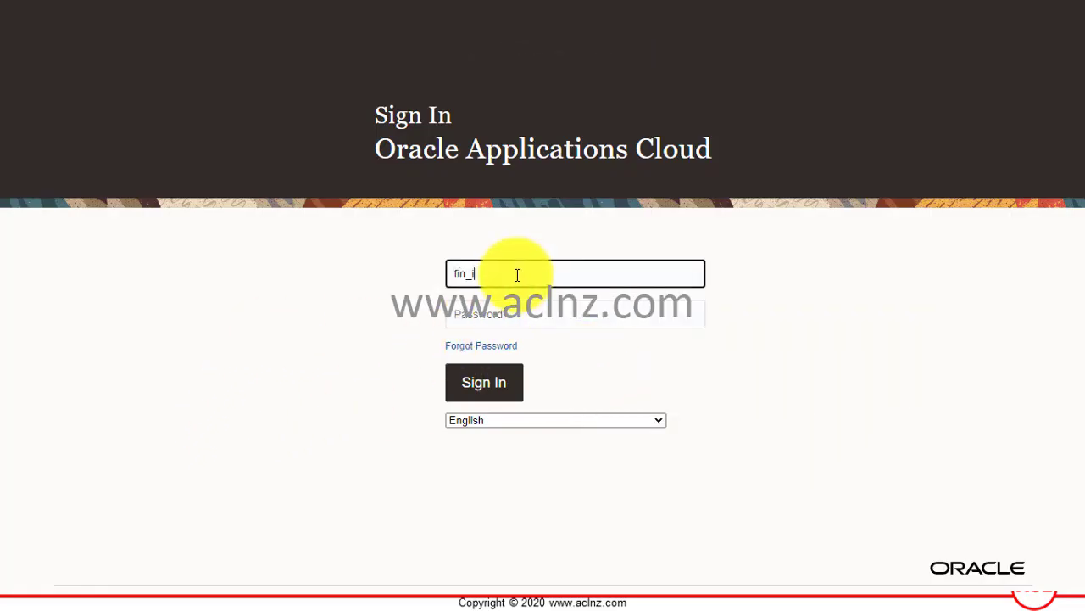
key(Tab)
key(ctrl+v)
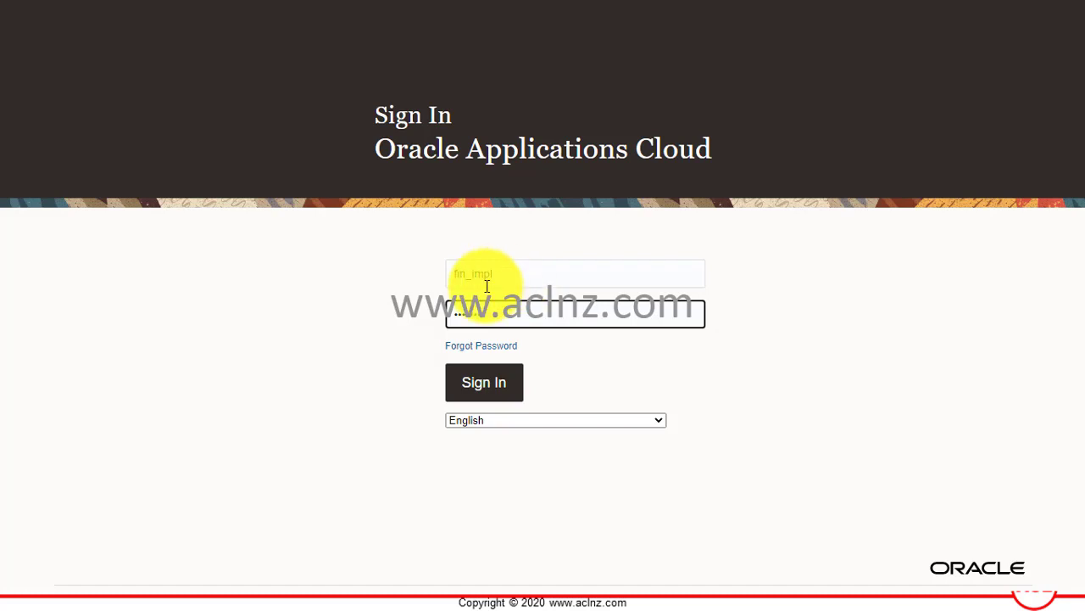
click(515, 393)
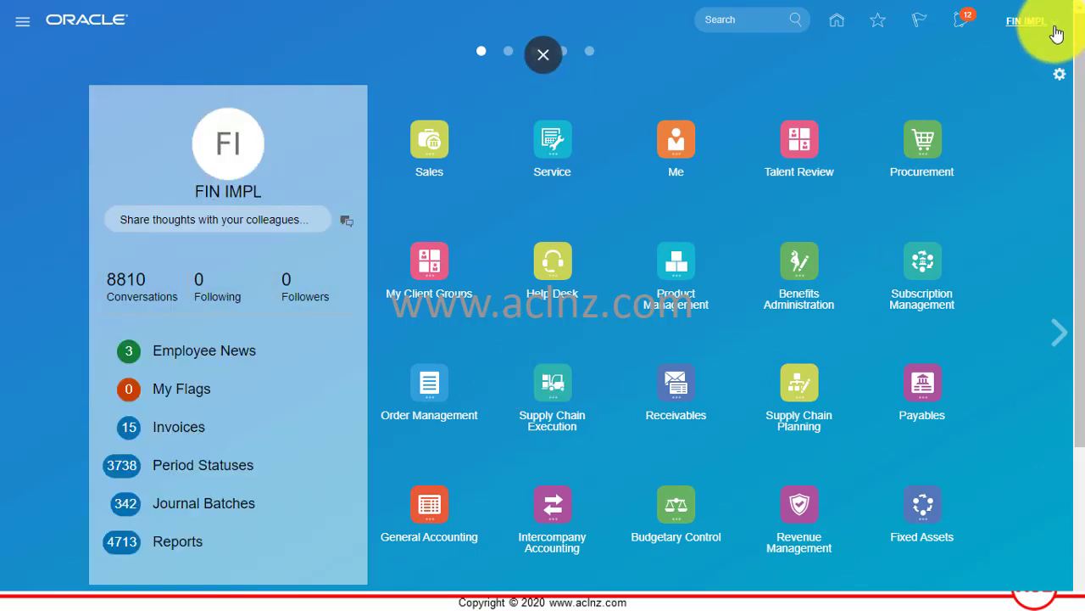
- Go to Setup and Maintenance and switch the setup offering to Procurement
click(1027, 21)
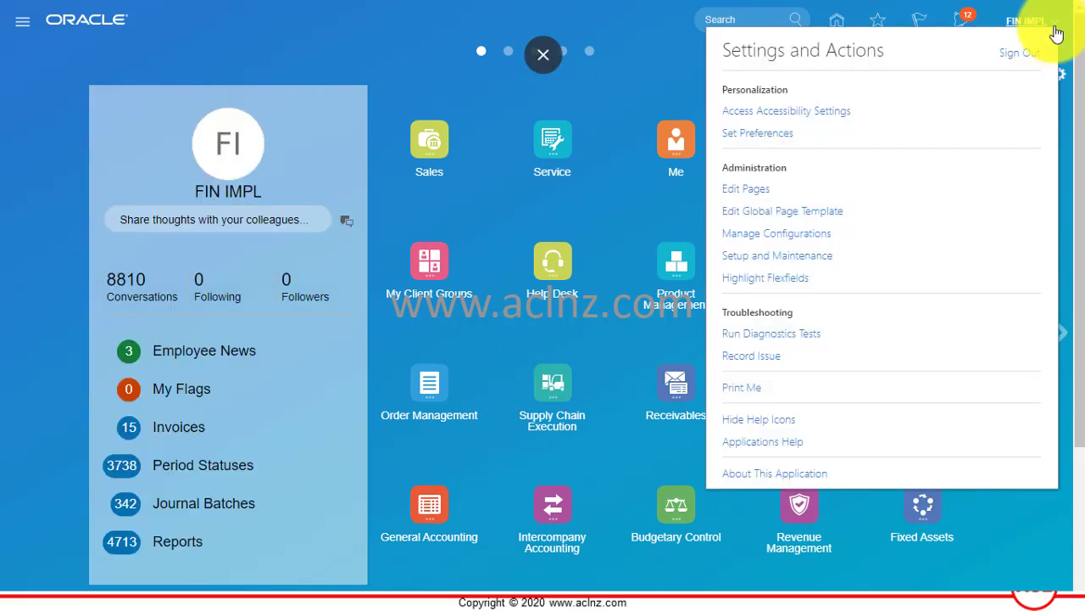
click(803, 256)
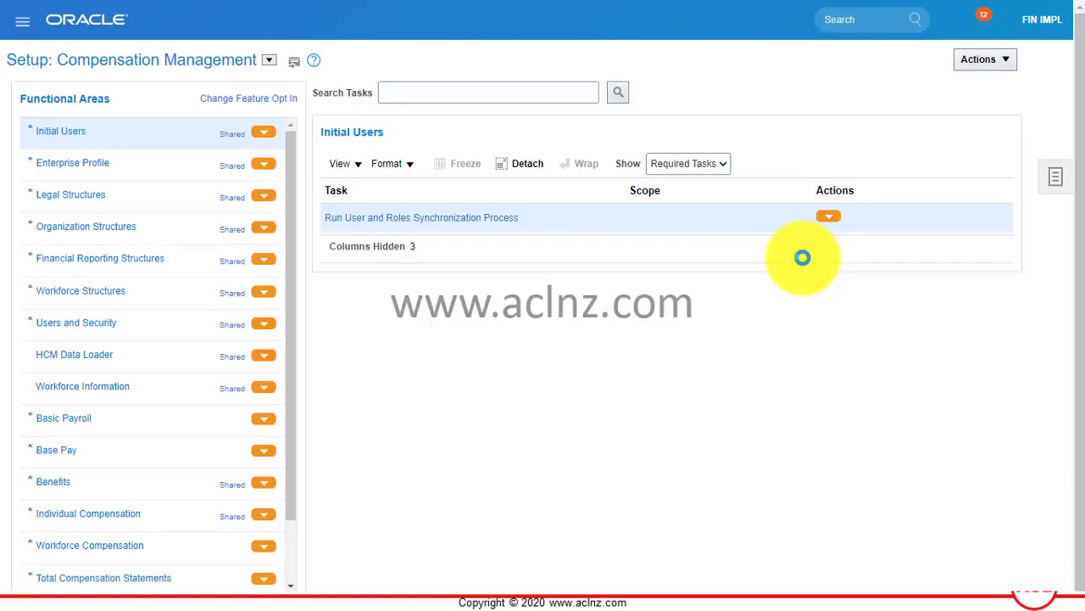
click(270, 61)
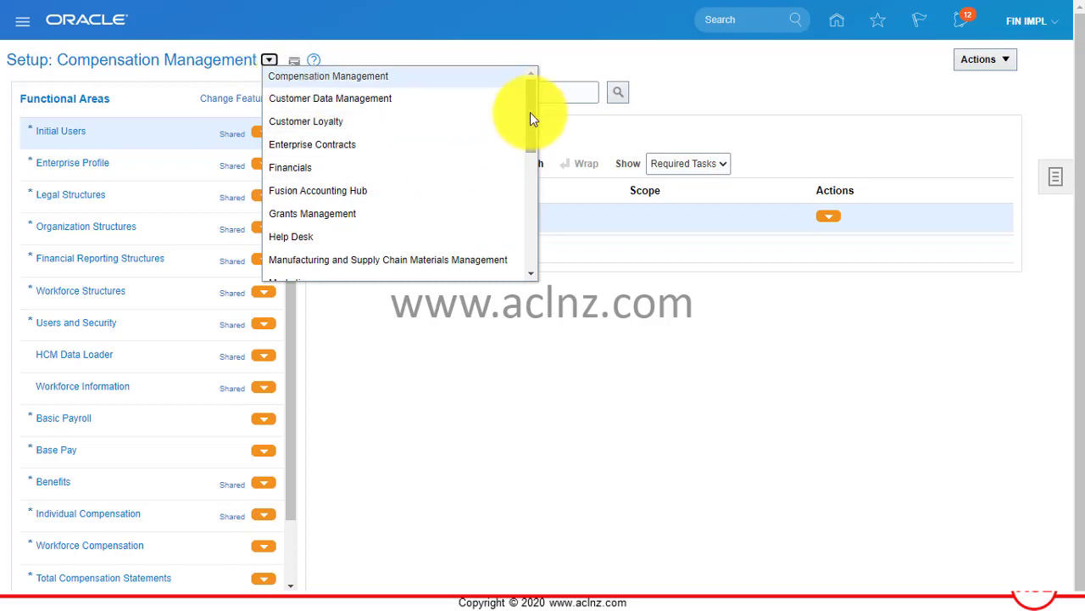
scroll(530, 112, down, 1)
drag(532, 124, 533, 181)
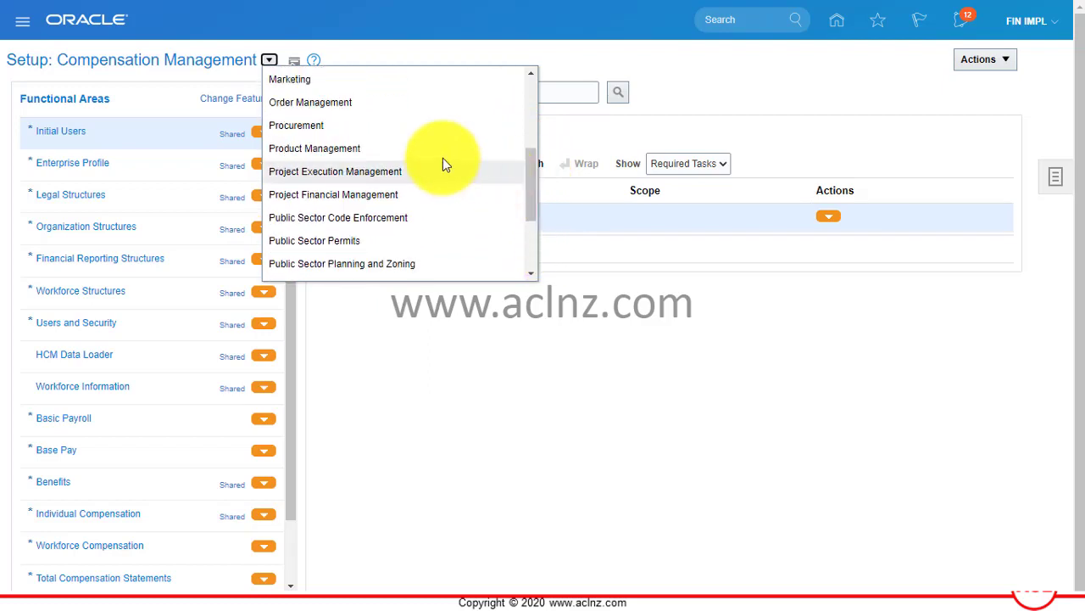
click(329, 133)
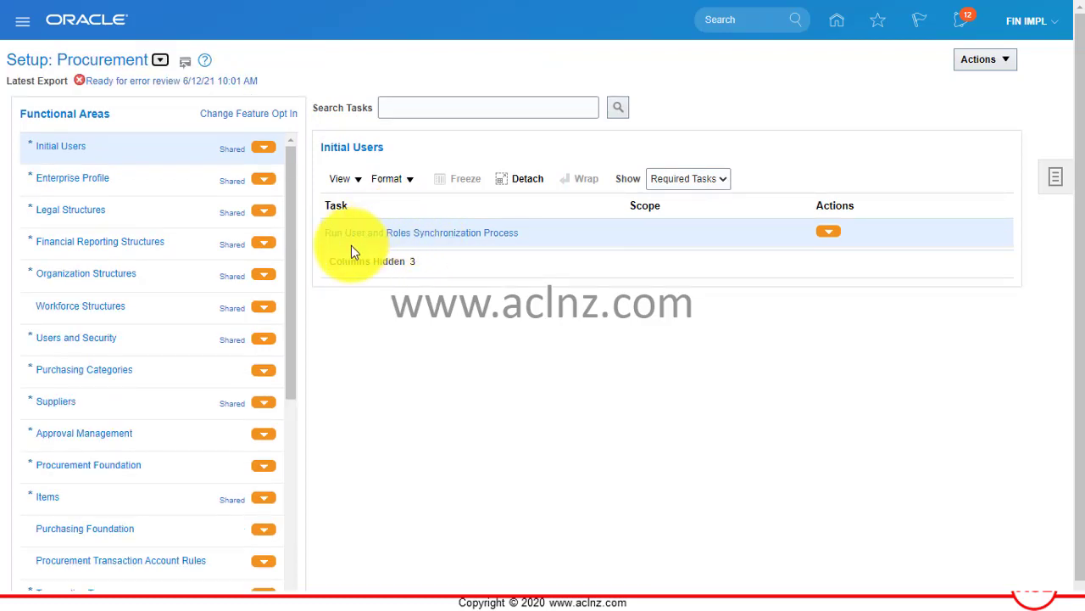
- Open the Manage Requisition Approvals task under Approval Management and edit the rules of the Header Consensus participant
click(93, 434)
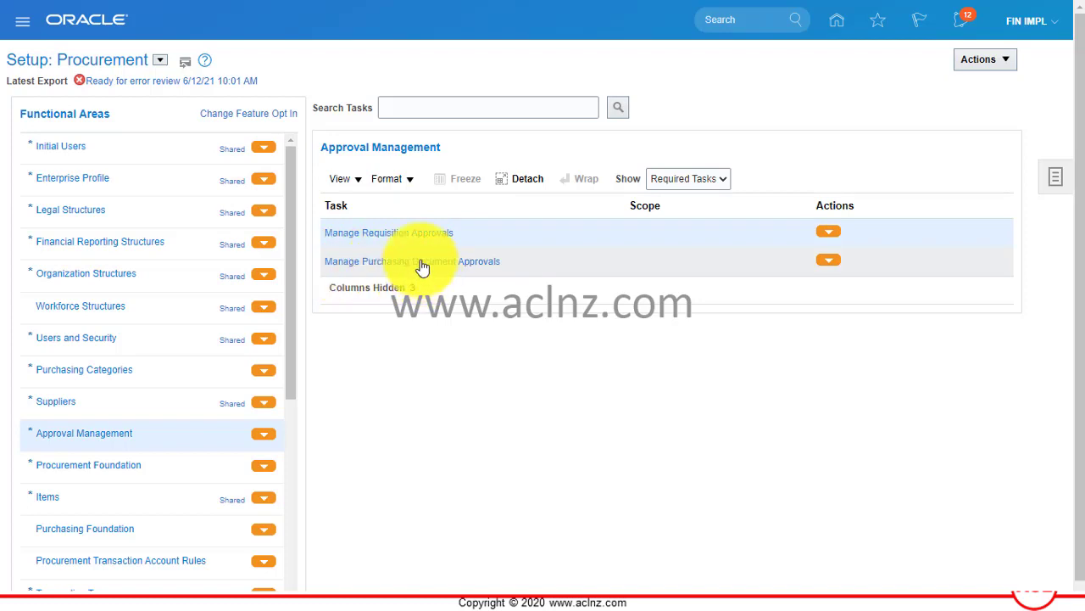
click(388, 237)
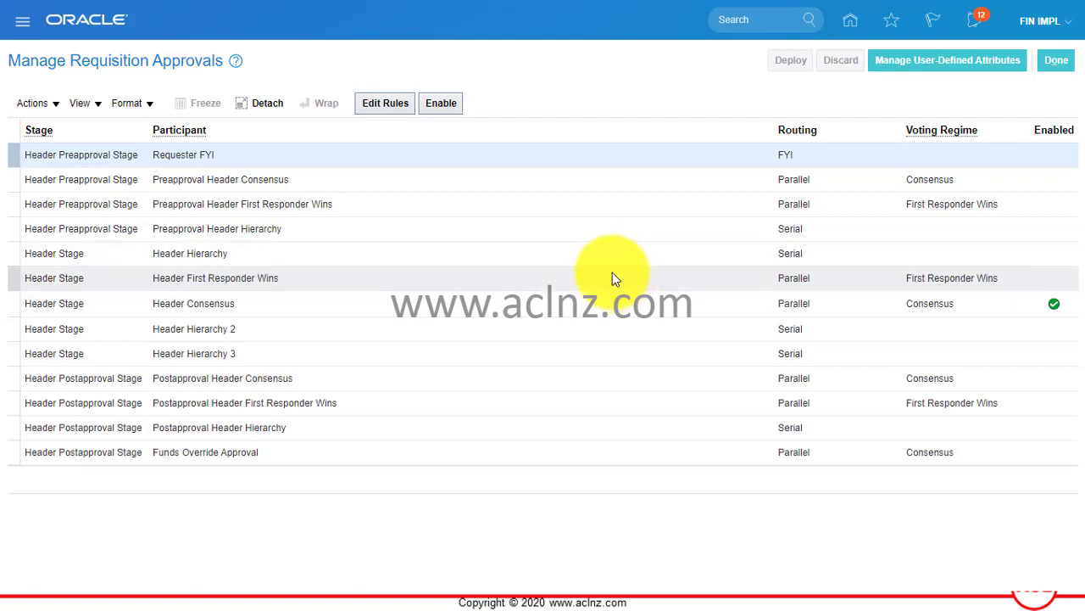
click(215, 303)
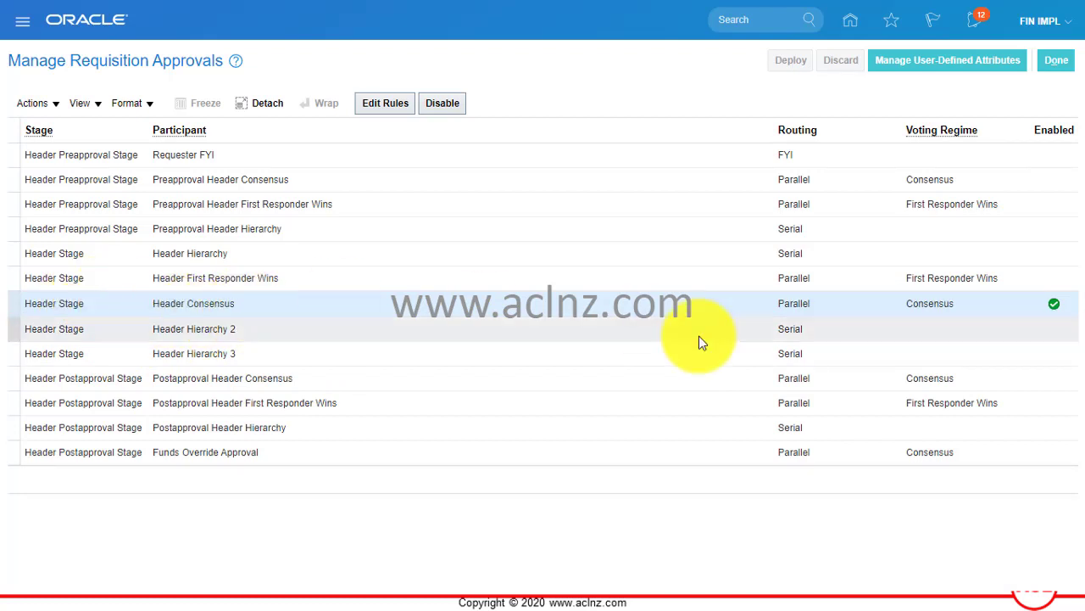
drag(779, 309, 824, 310)
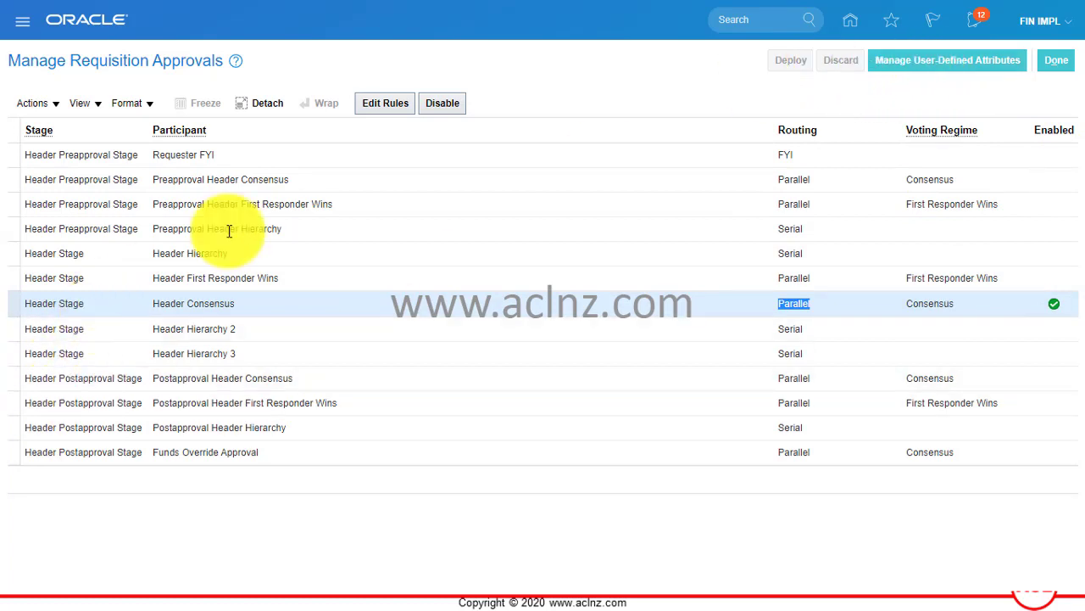
click(390, 108)
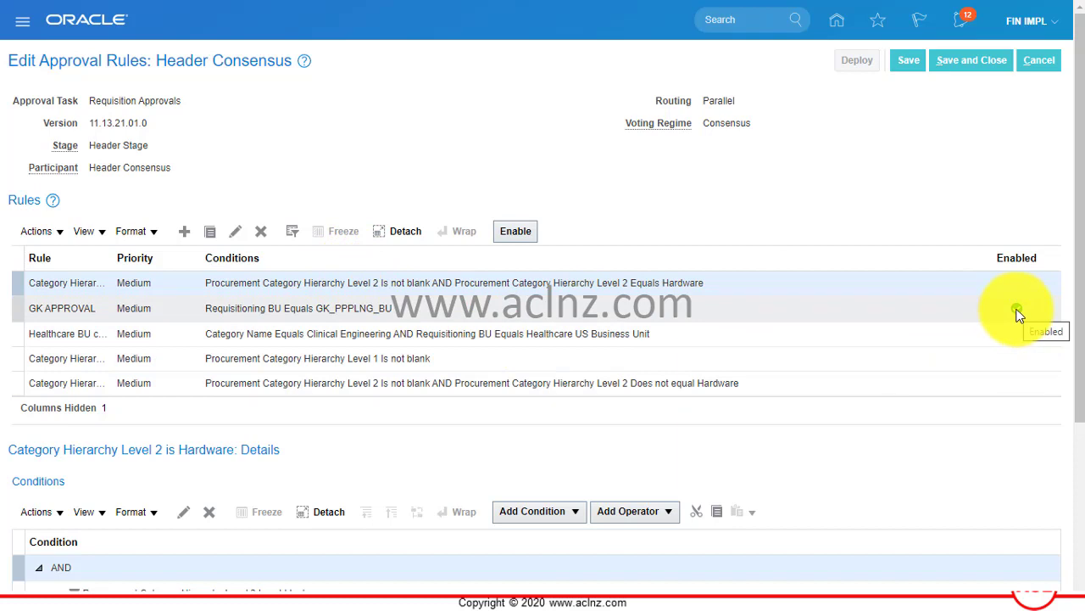
- Open the Requisitioning BU condition of the enabled GK APPROVAL rule for editing
click(302, 308)
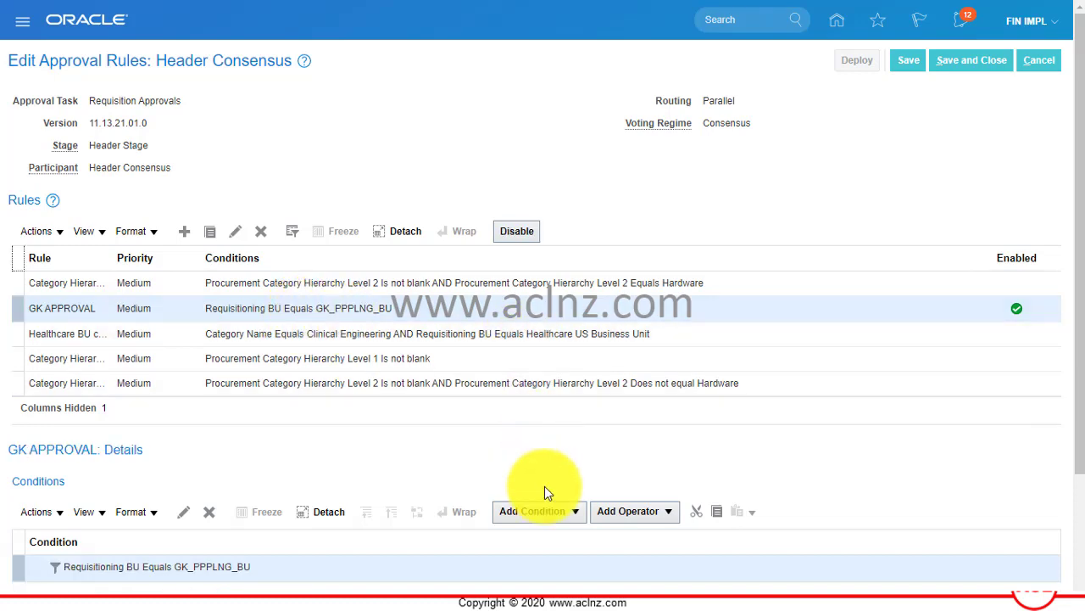
scroll(544, 486, down, 1)
scroll(545, 475, down, 1)
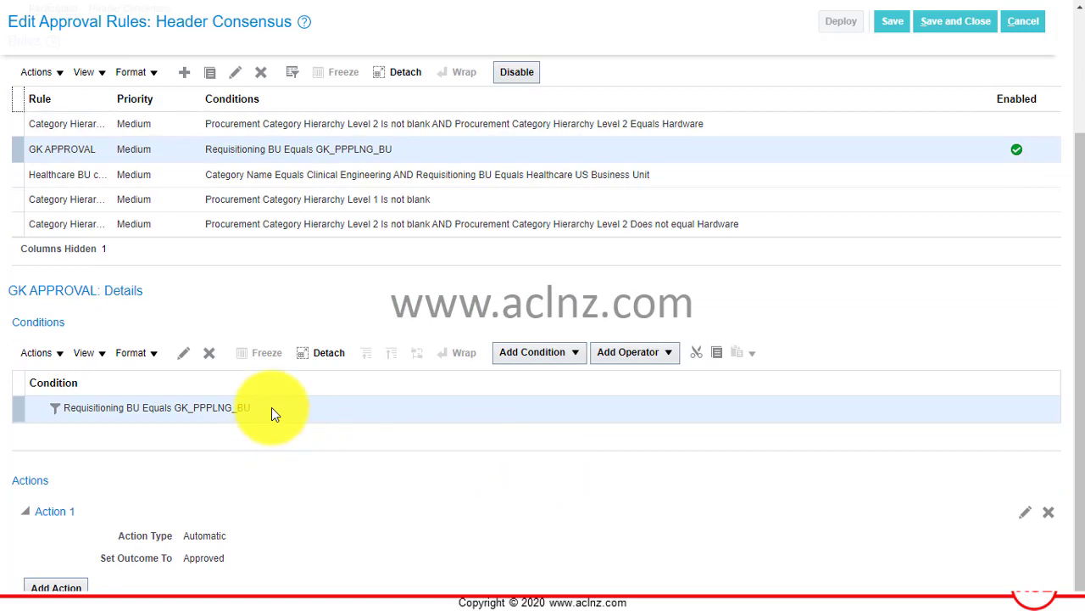
click(271, 408)
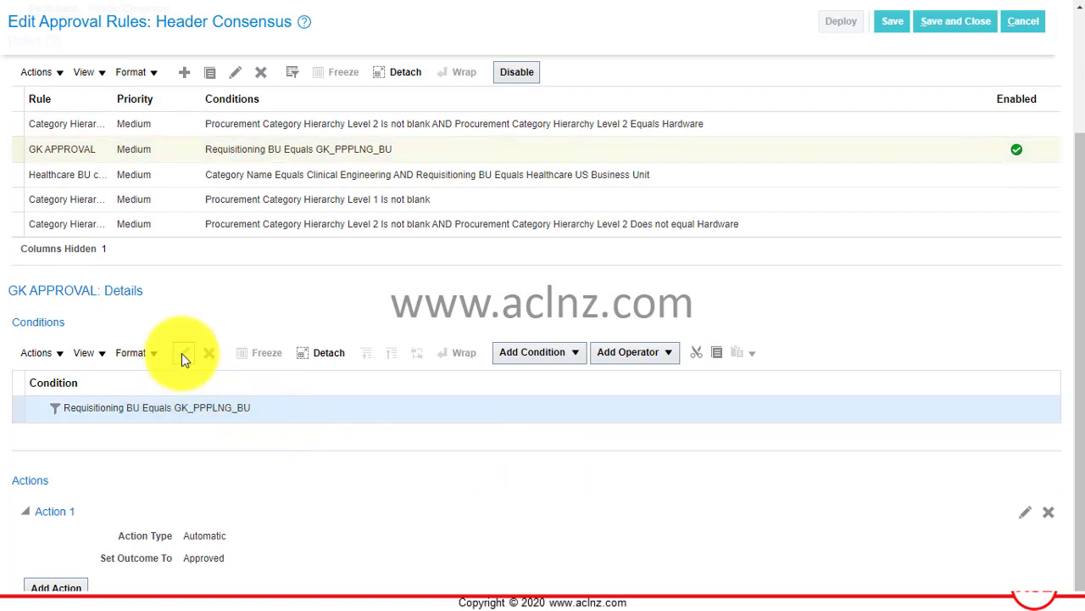
click(184, 354)
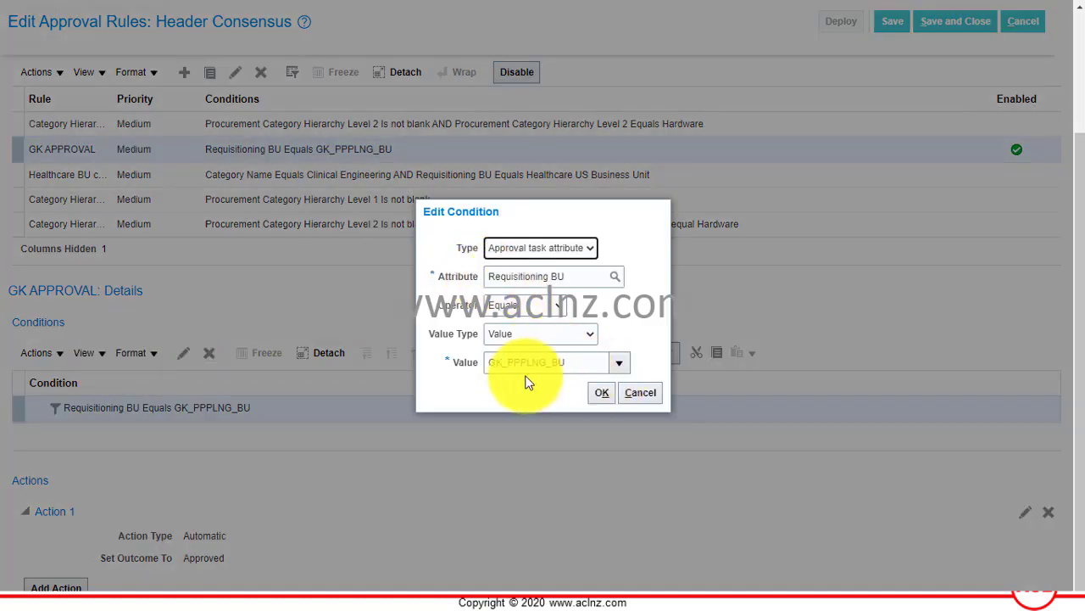
- Set the Requisitioning BU condition value to US1 Business Unit by searching the available values for US1
drag(575, 362, 467, 364)
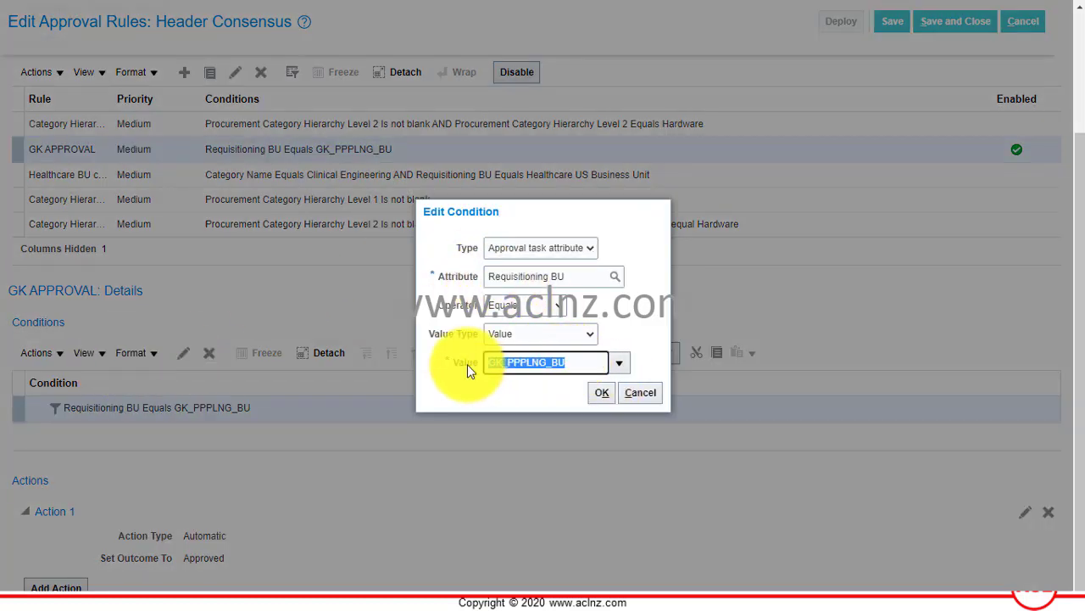
key(BackSpace)
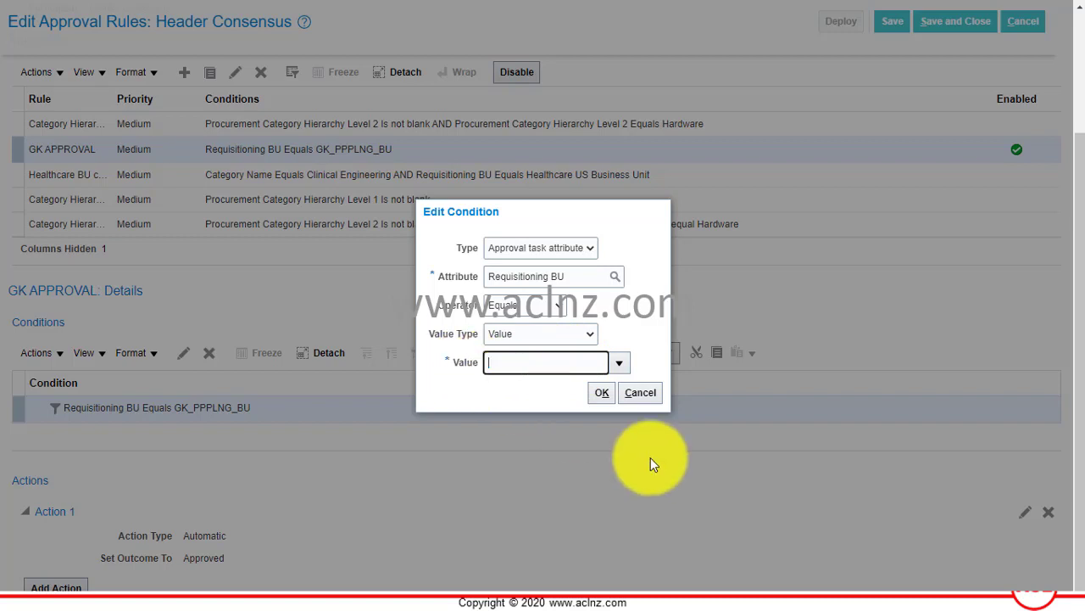
click(624, 365)
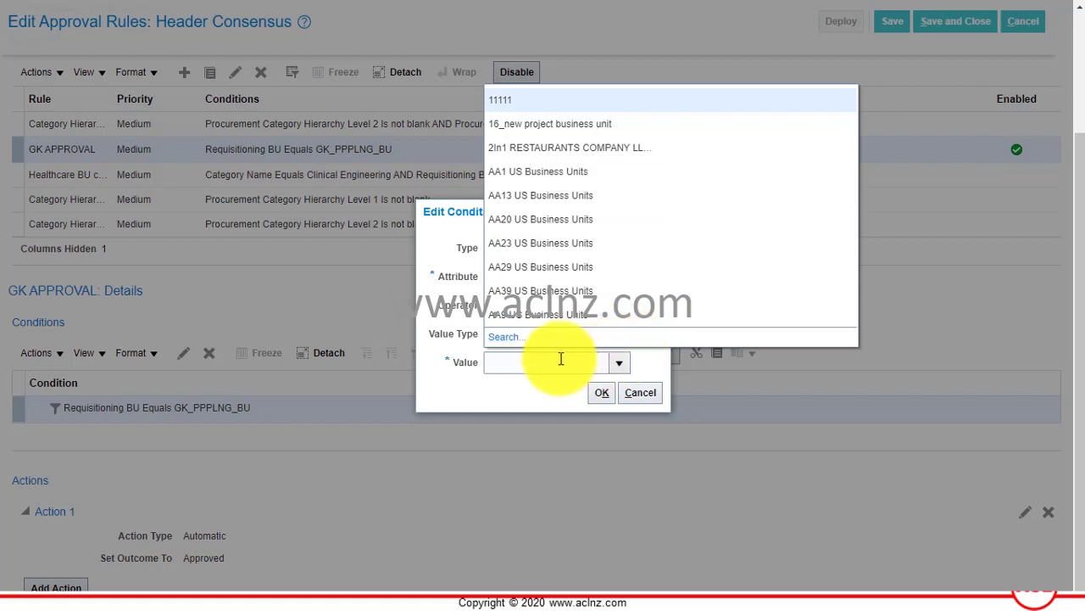
click(494, 398)
click(518, 359)
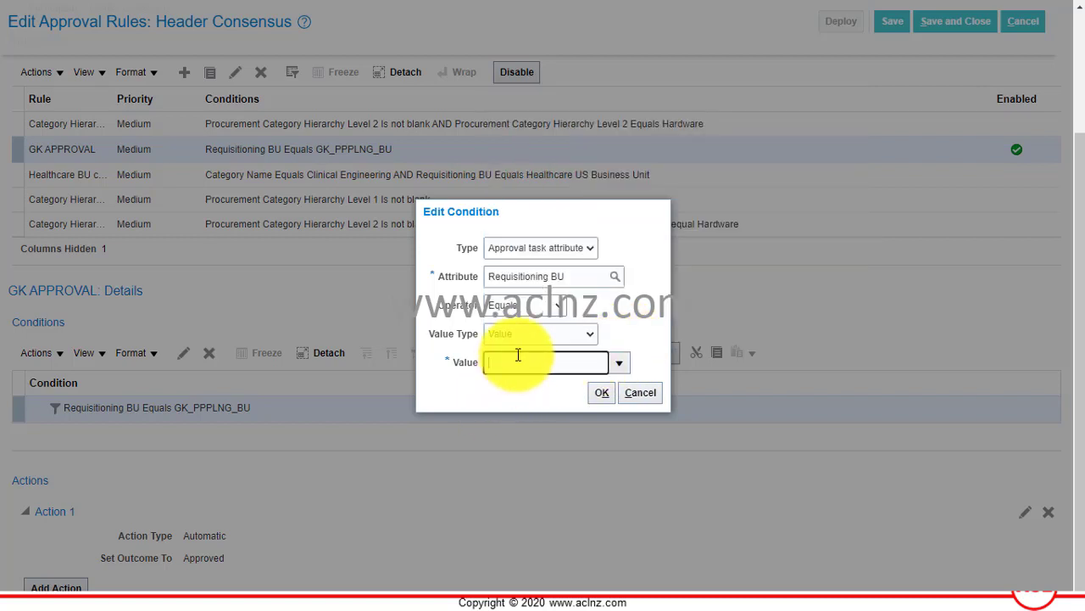
key(Tab)
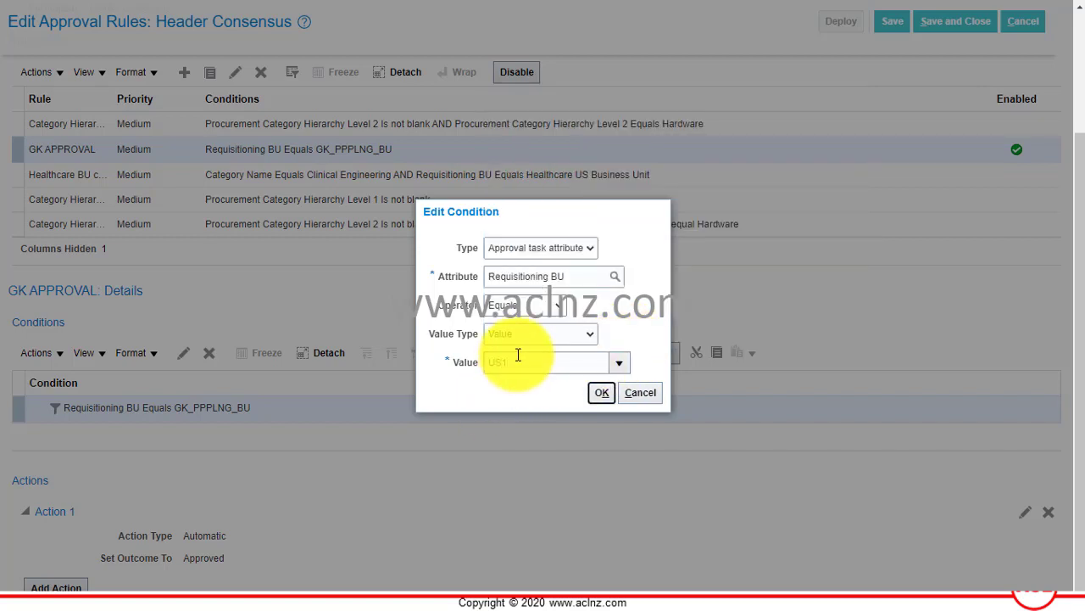
click(621, 362)
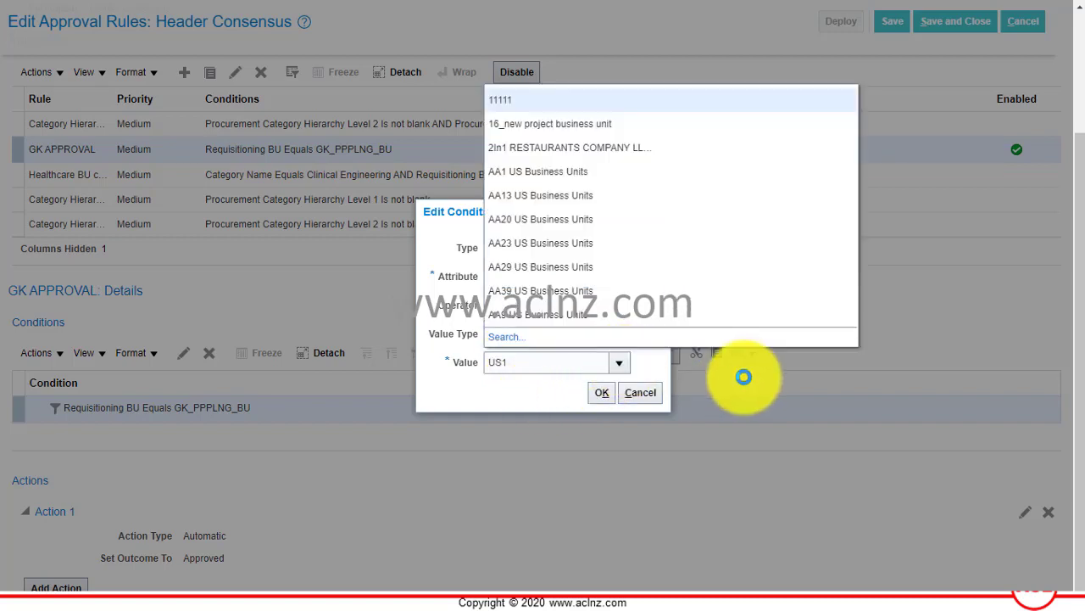
click(506, 336)
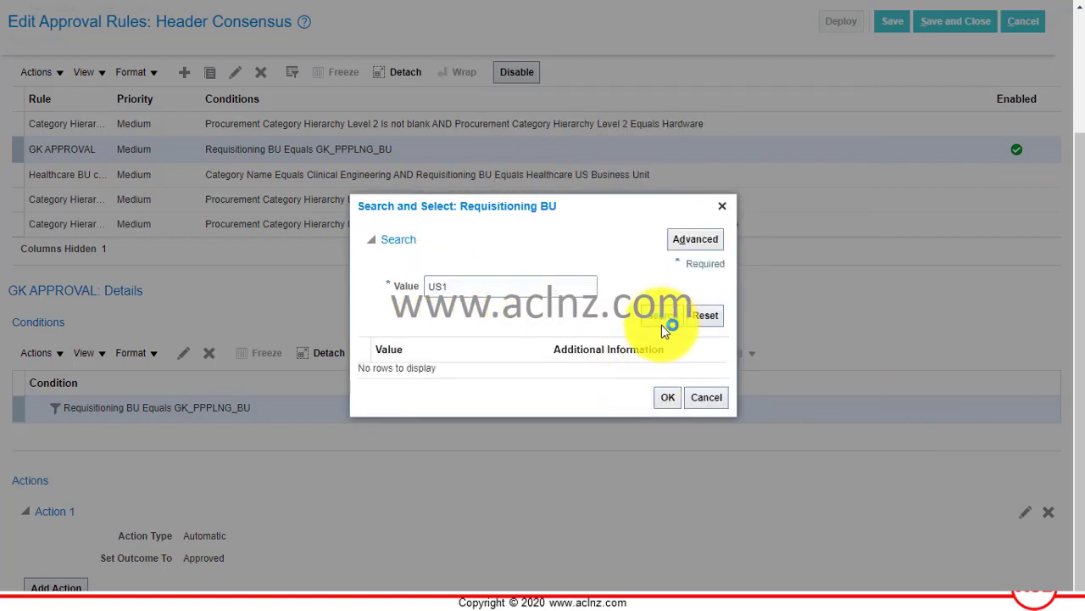
click(661, 324)
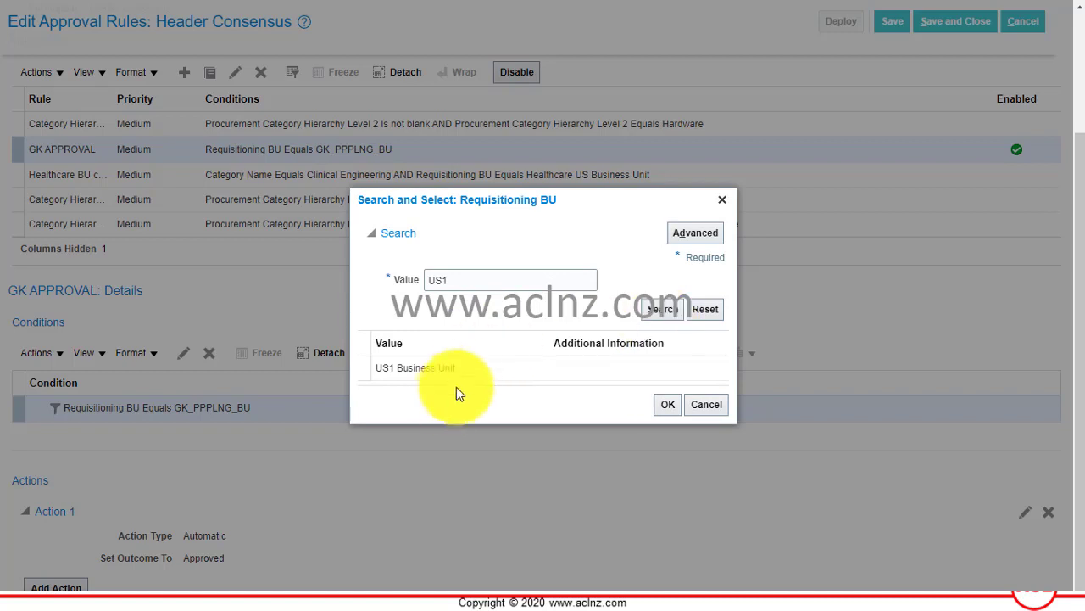
click(671, 402)
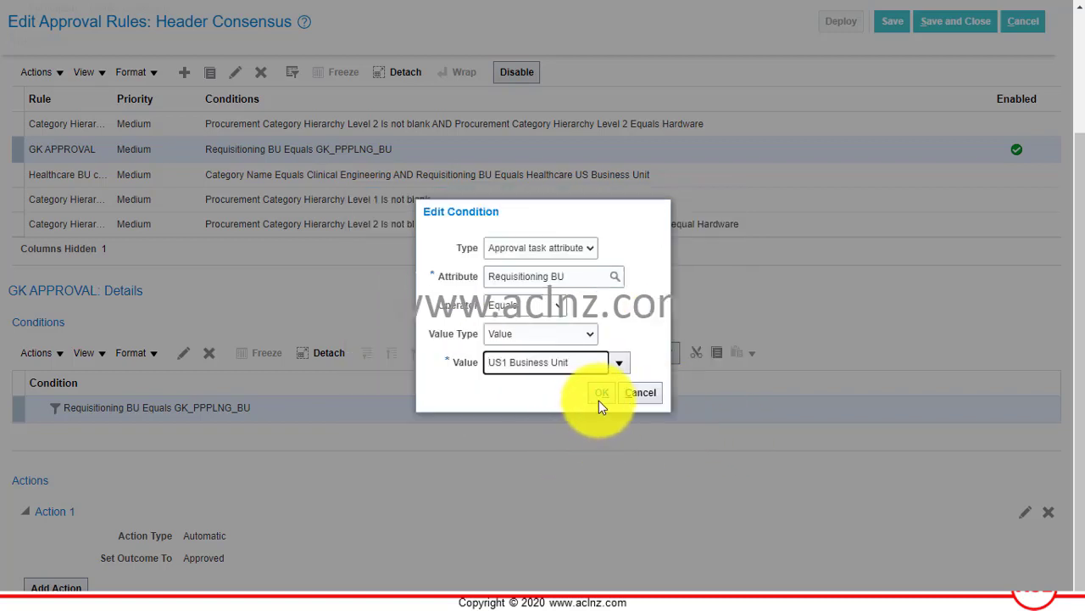
click(599, 394)
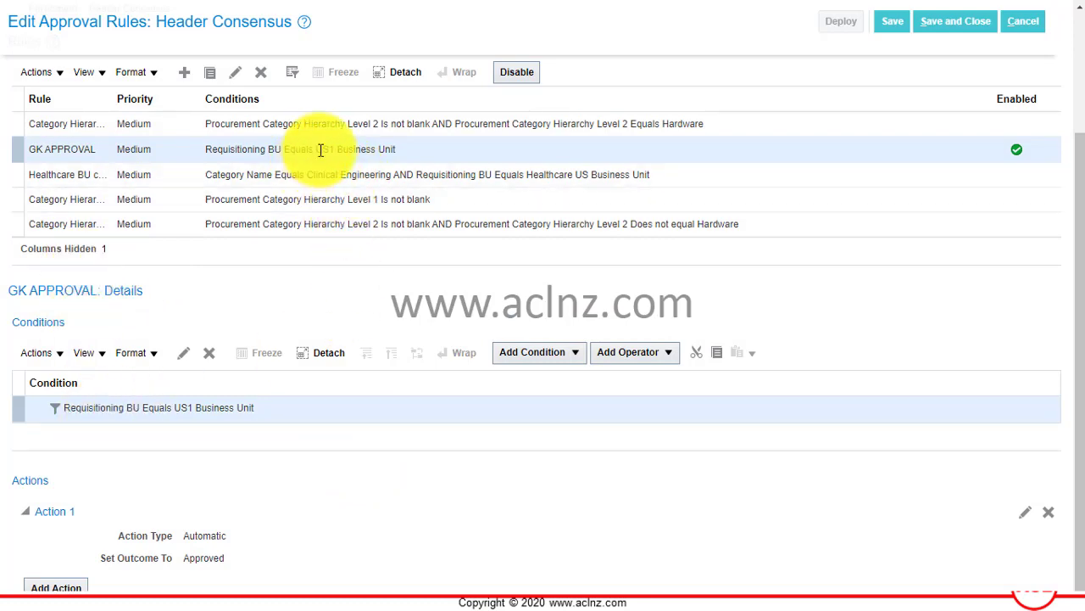
- Save and close the Header Consensus rules, and deploy the saved requisition approval changes
scroll(765, 105, up, 3)
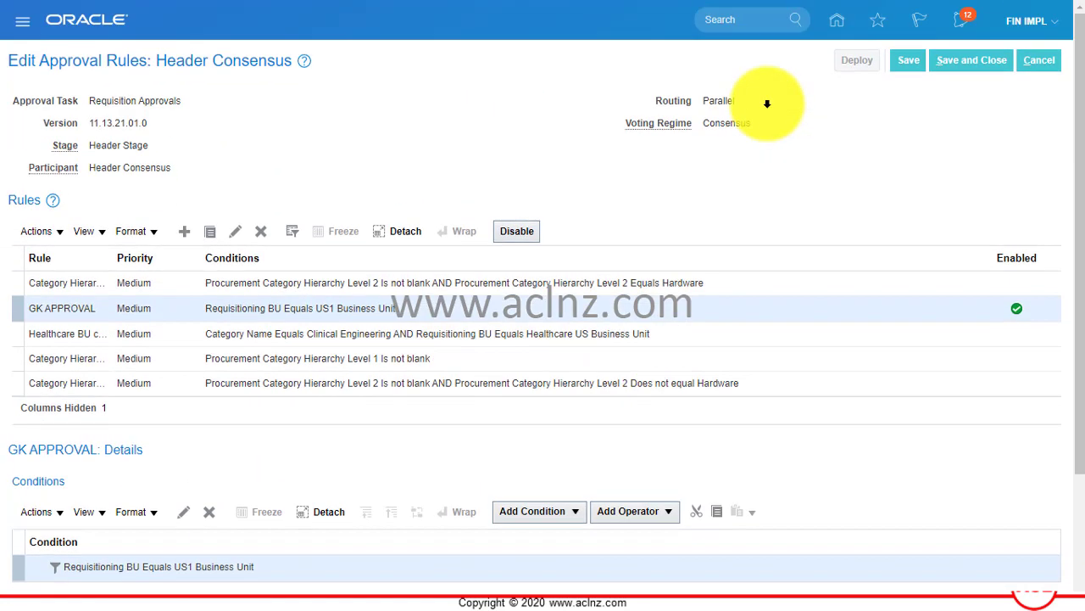
click(975, 63)
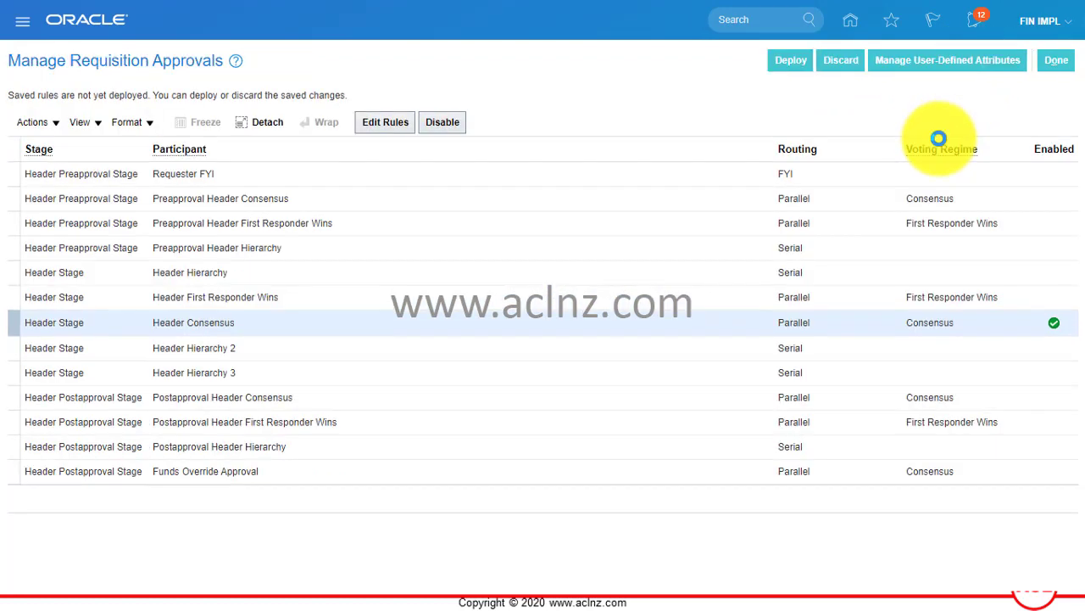
click(785, 62)
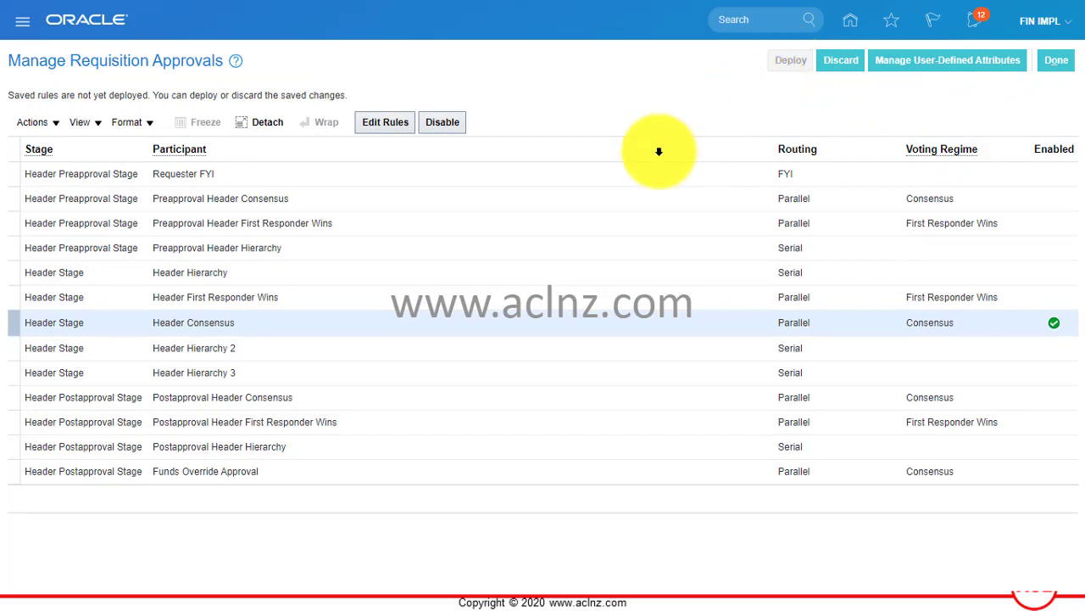
click(381, 323)
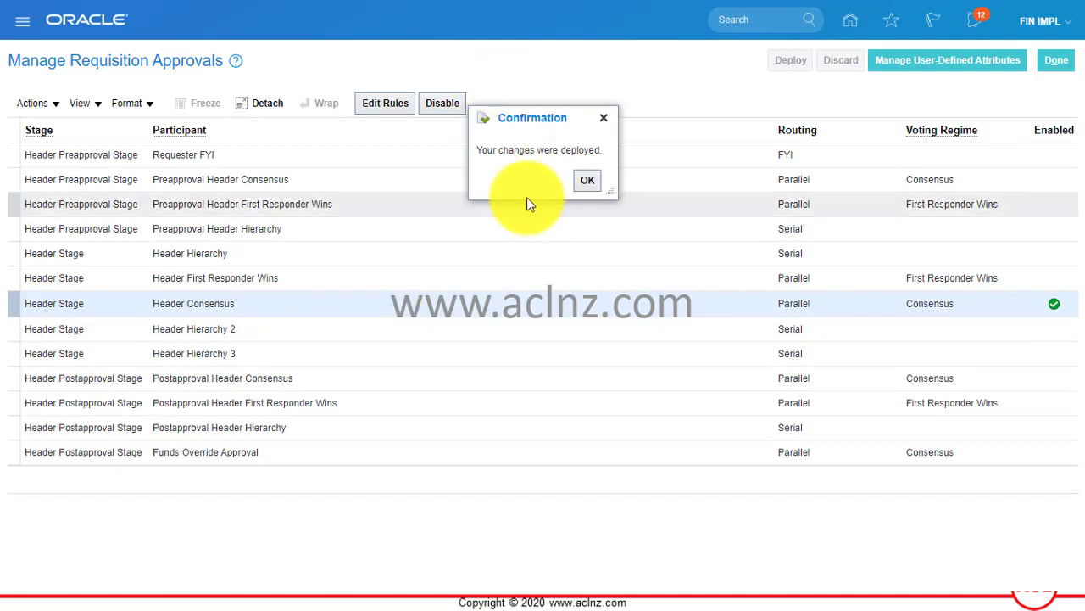
click(587, 180)
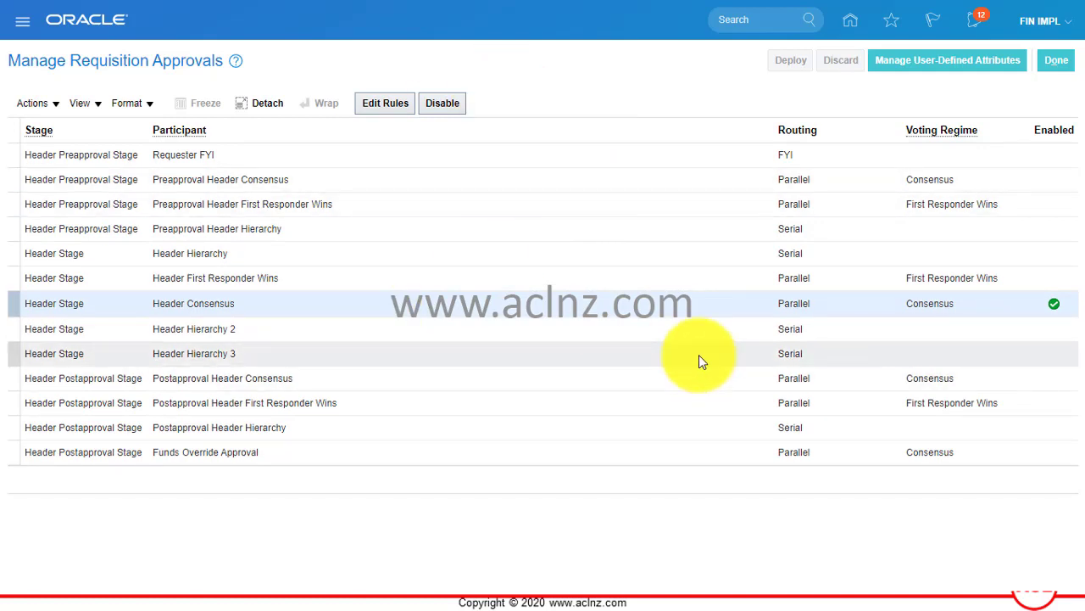
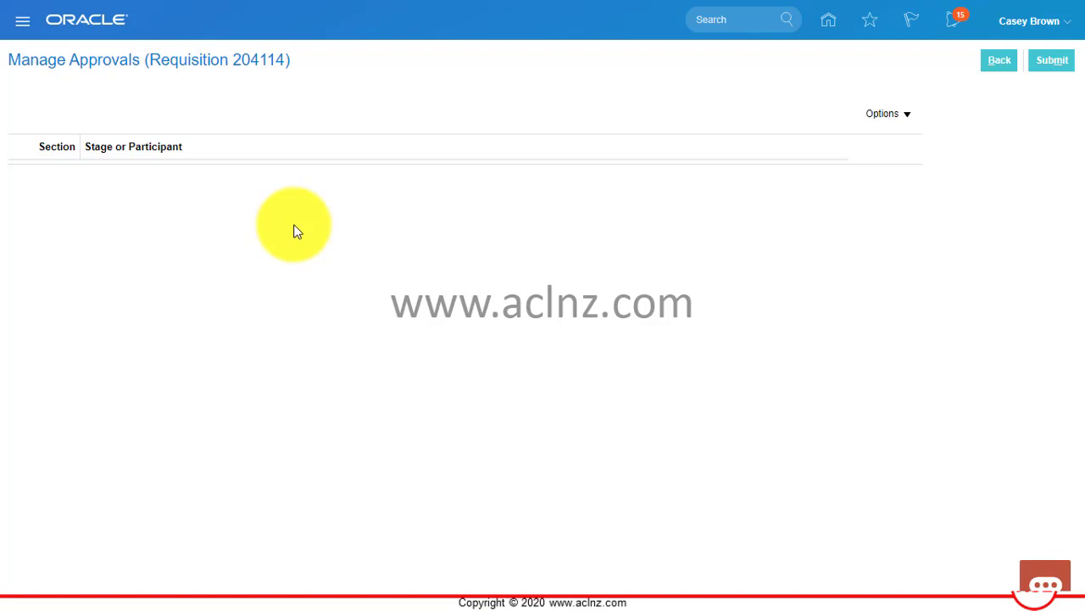
- Regenerate the approval list of the netbook requisition, review its stages and participants, and return to editing the requisition
click(997, 61)
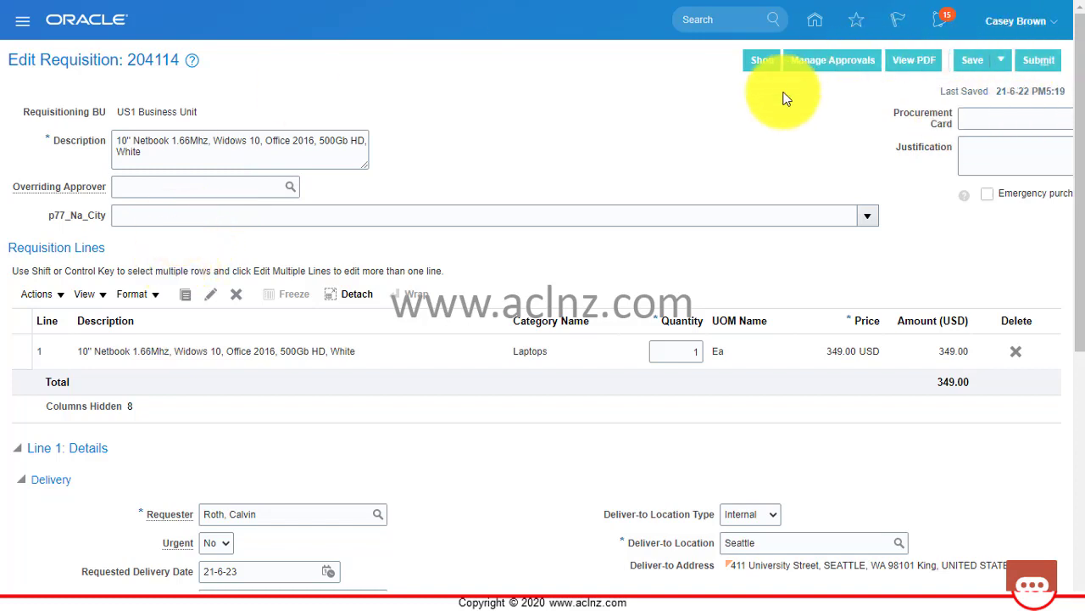
click(821, 64)
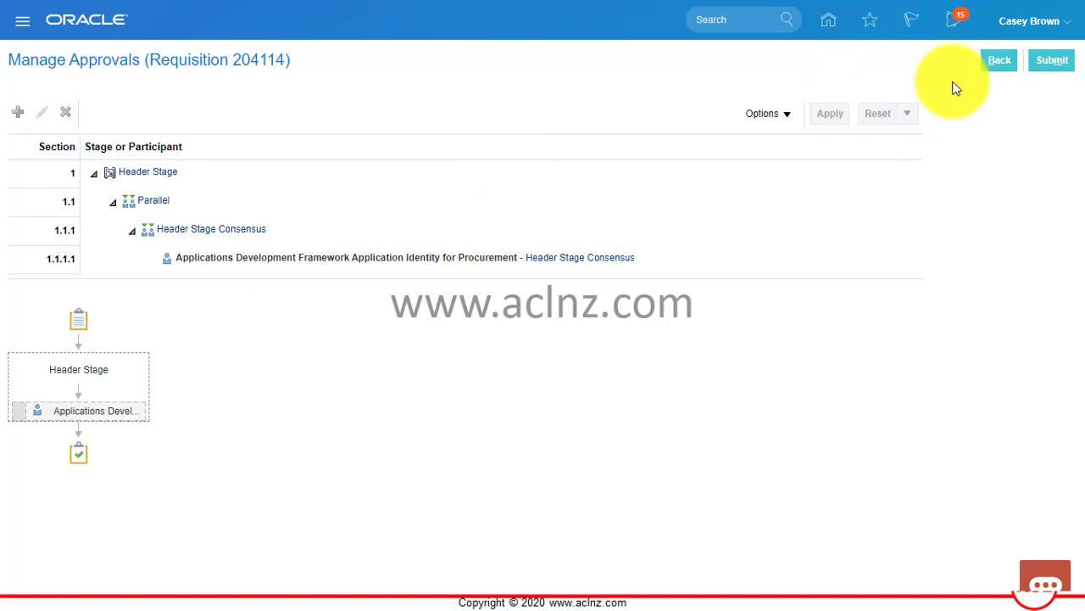
click(998, 60)
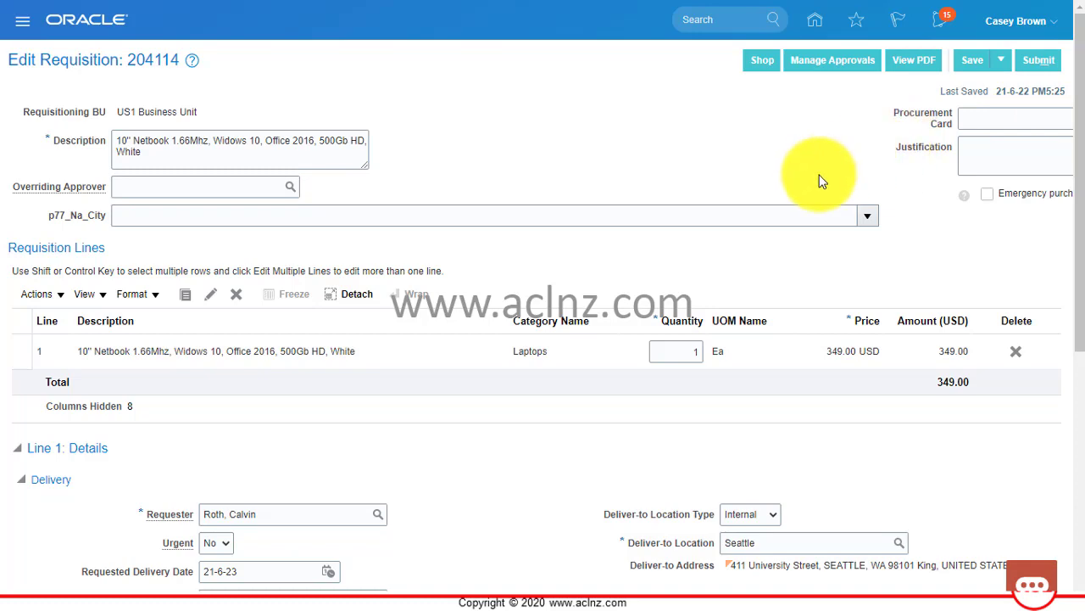
- Submit the netbook requisition for approval
scroll(922, 260, down, 1)
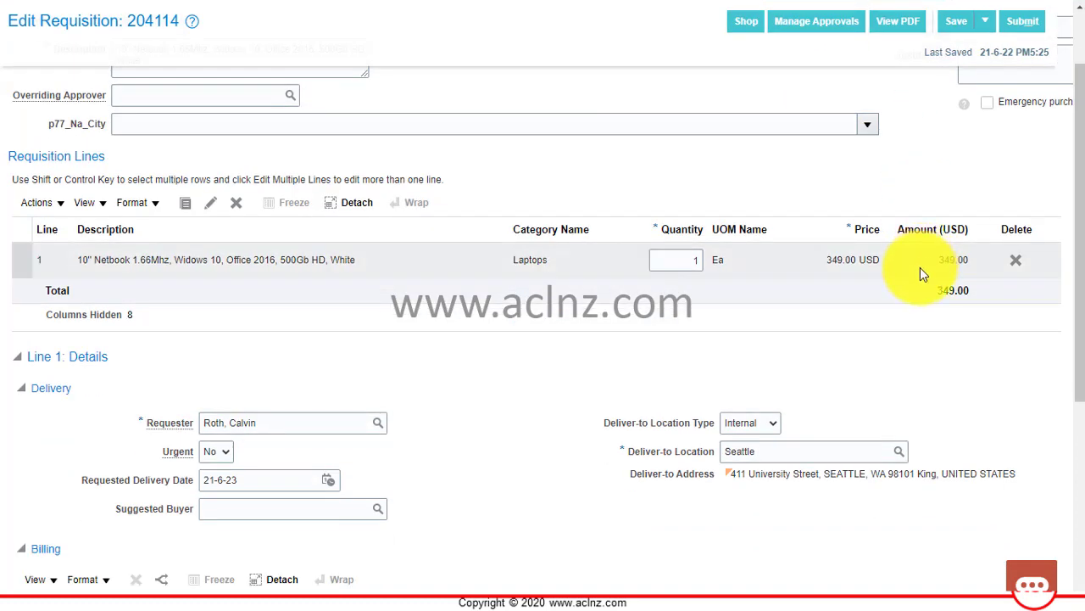
scroll(920, 267, up, 1)
click(1038, 68)
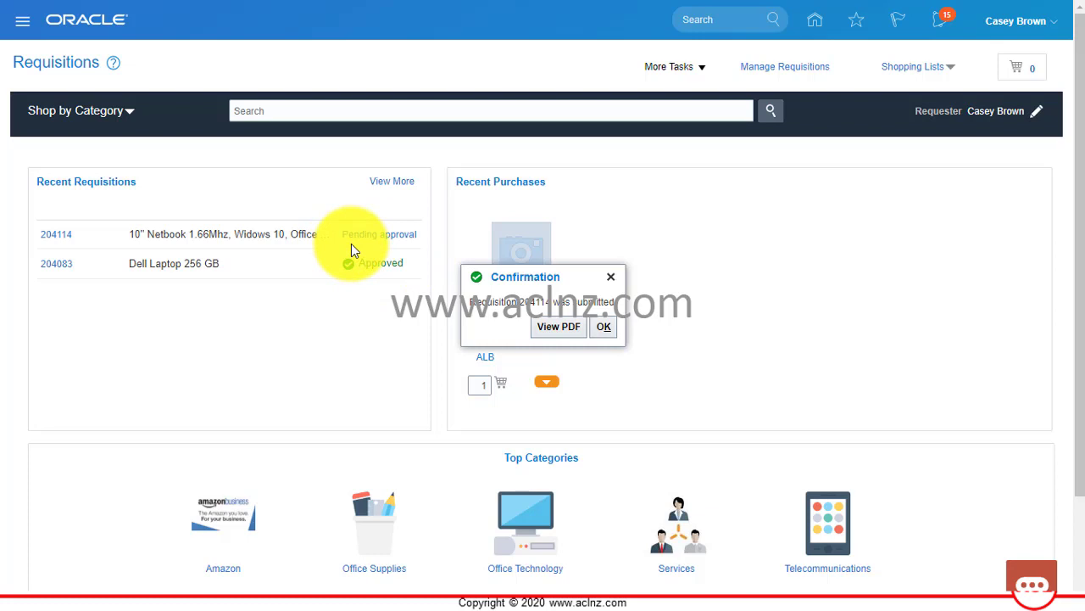
click(605, 329)
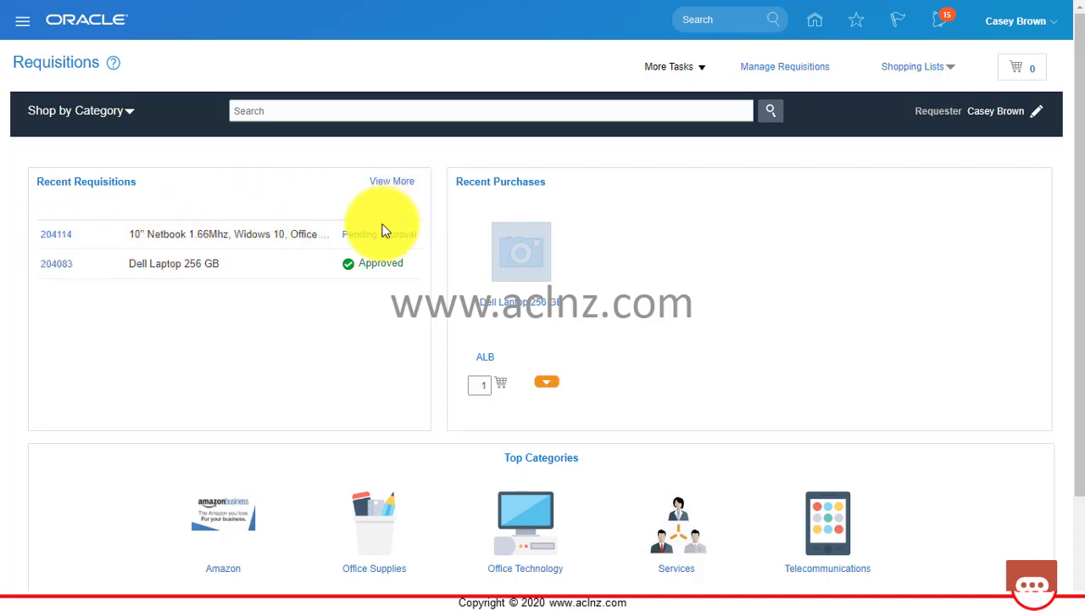
- Check the approval action details of the submitted netbook requisition in Manage Requisitions, and return to the requisition list
click(773, 68)
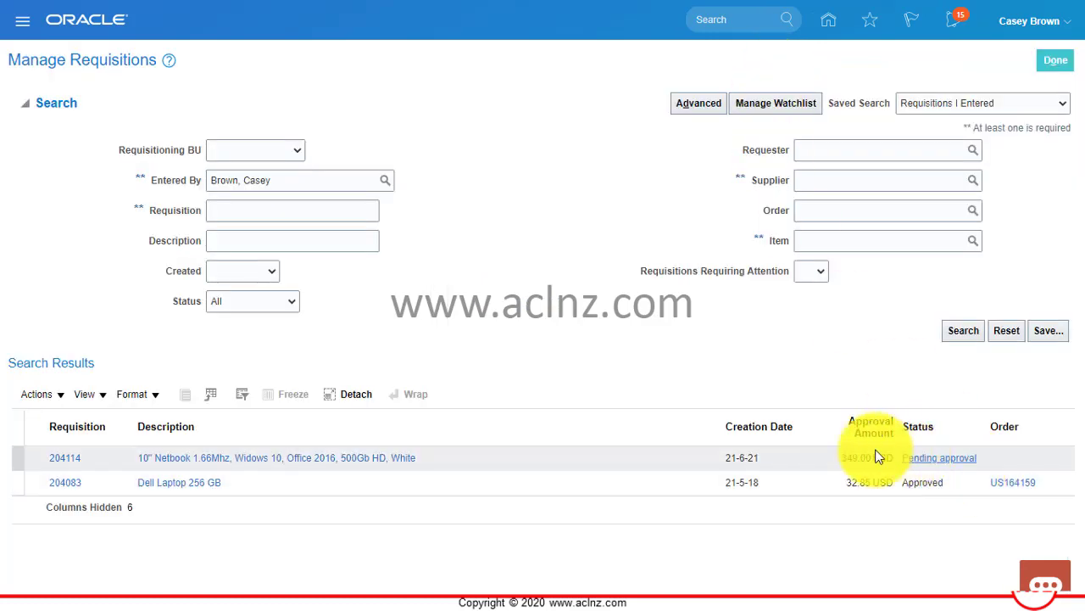
click(941, 468)
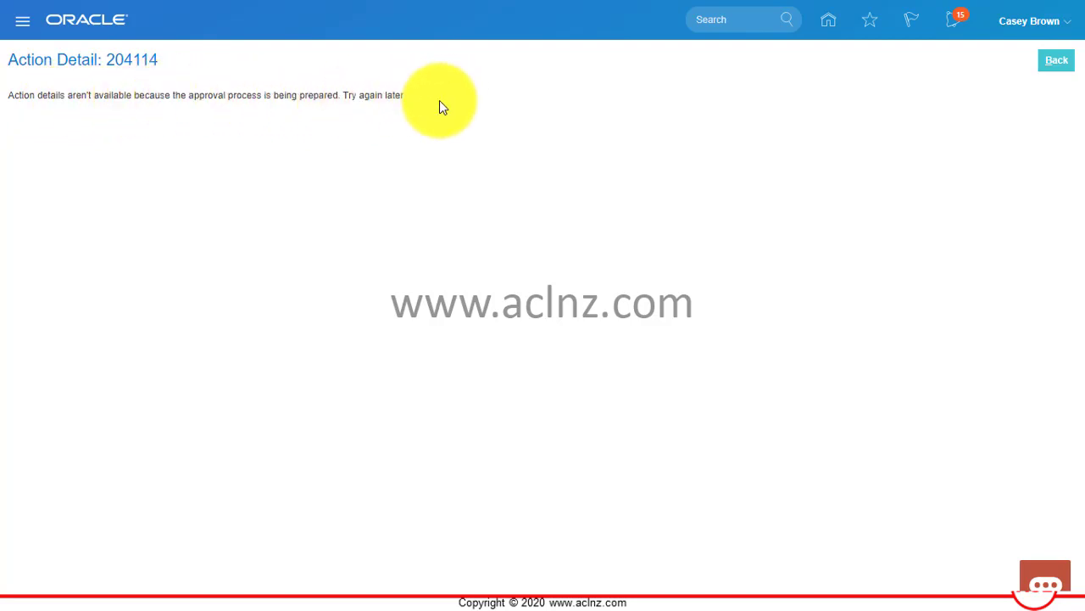
click(1057, 60)
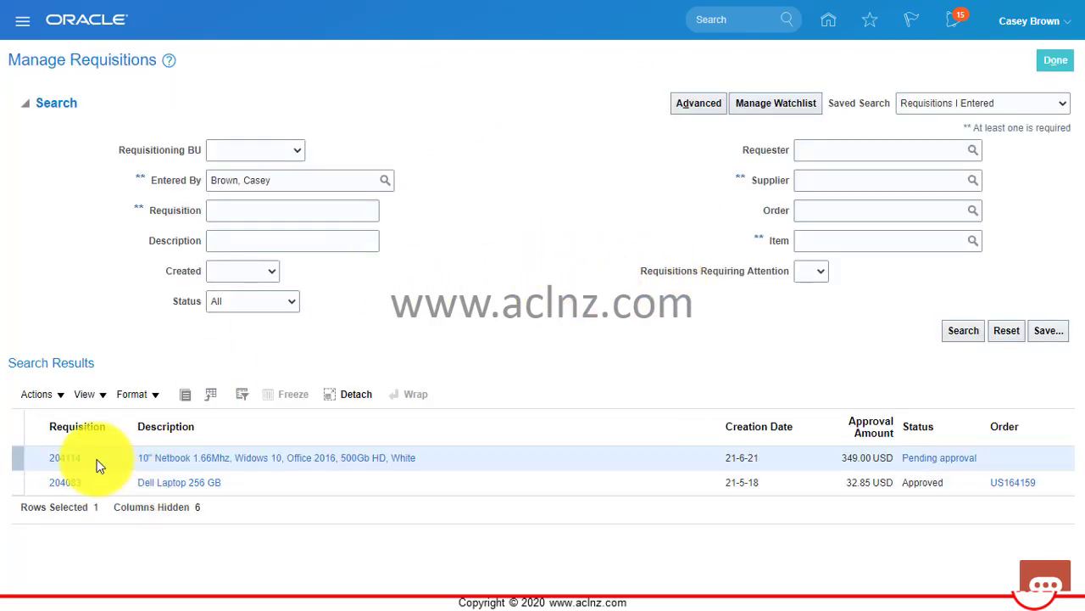
- Search Manage Requisitions using the netbook requisition's copied number as the Requisition criterion
drag(81, 459, 49, 465)
key(ctrl+c)
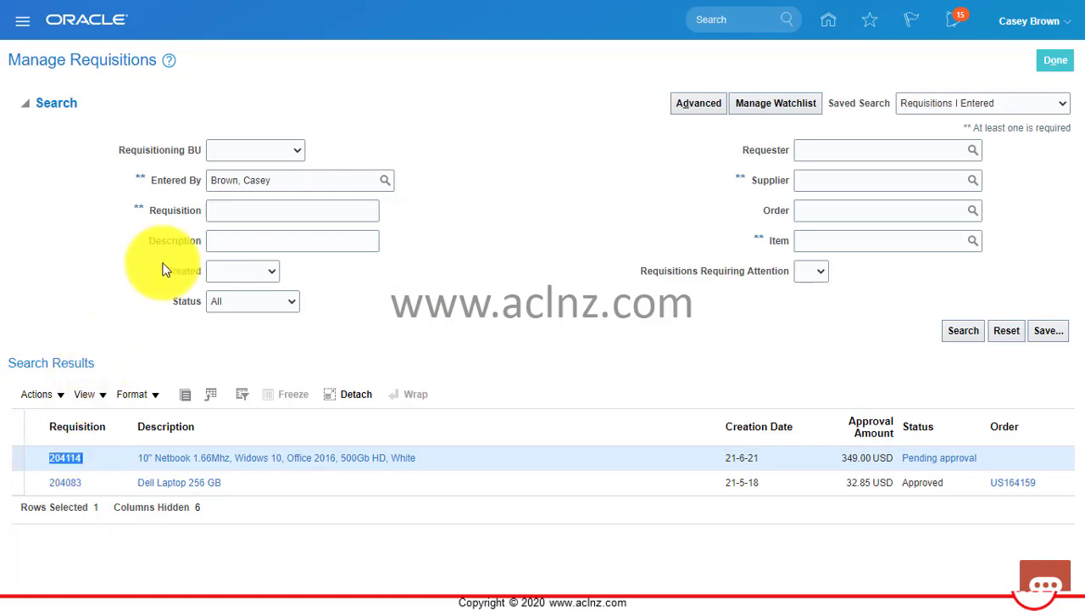
click(246, 210)
key(ctrl+v)
click(965, 333)
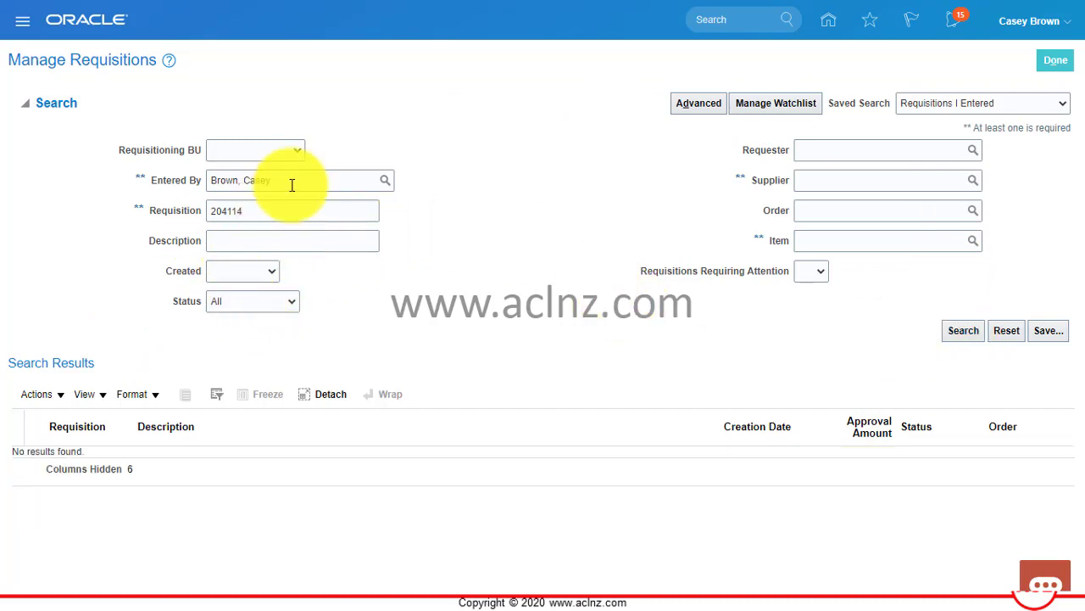
- Clear the Entered By criterion and rerun the search by requisition number only
drag(303, 179, 150, 169)
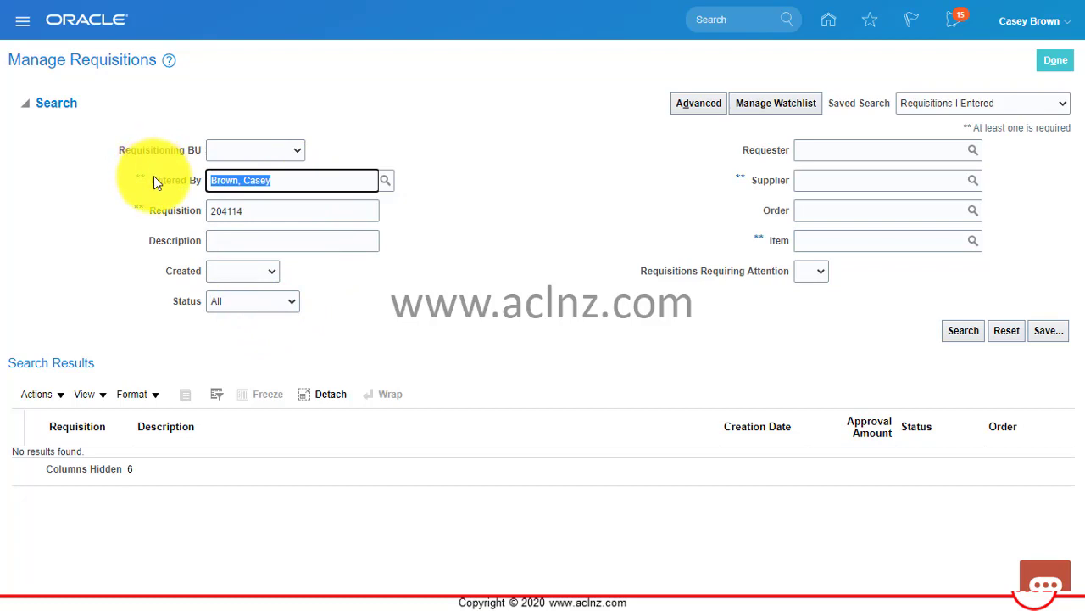
key(Delete)
click(309, 208)
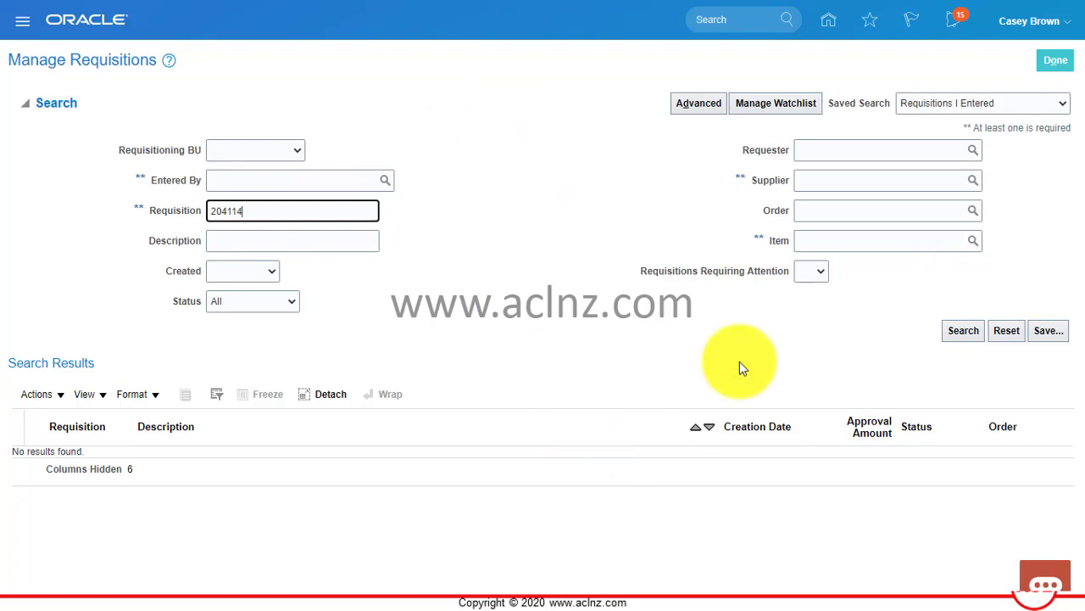
click(965, 338)
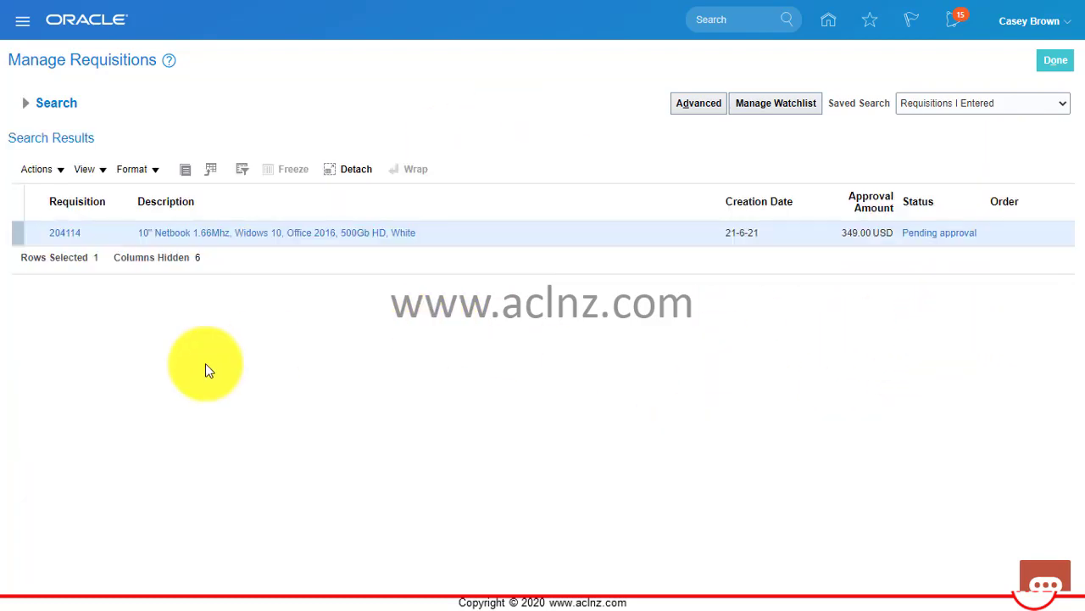
- Check the netbook requisition's approval action details, refresh the search results, and view the action details again
click(933, 234)
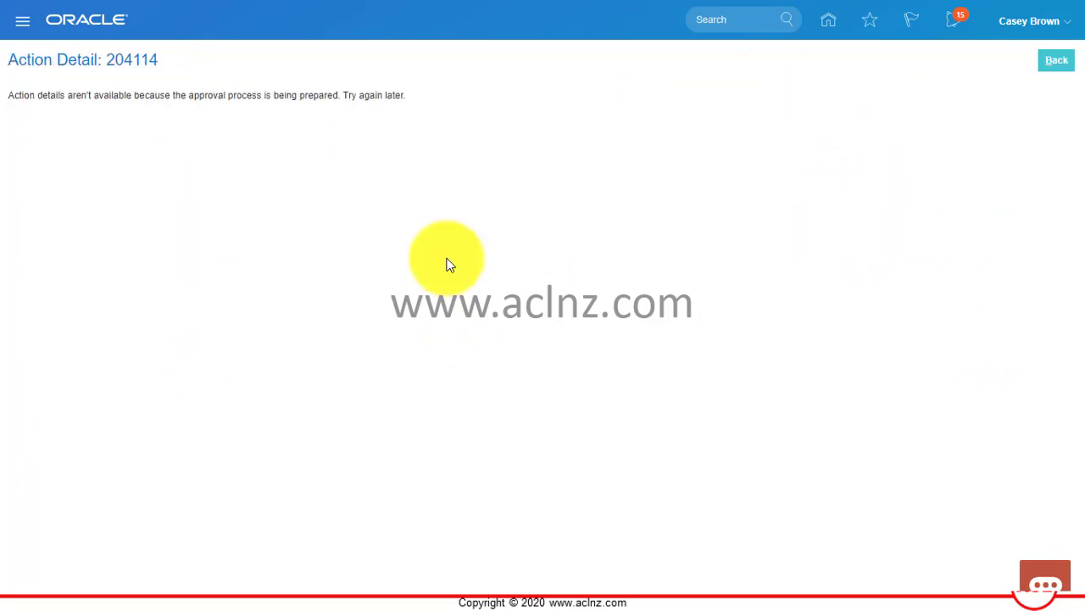
click(1058, 64)
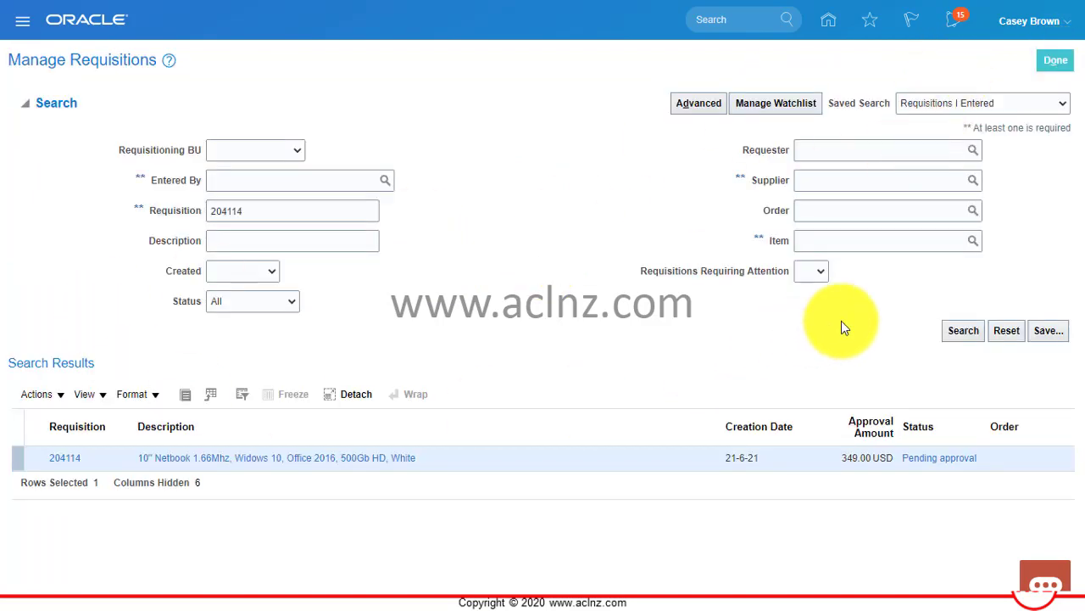
click(966, 331)
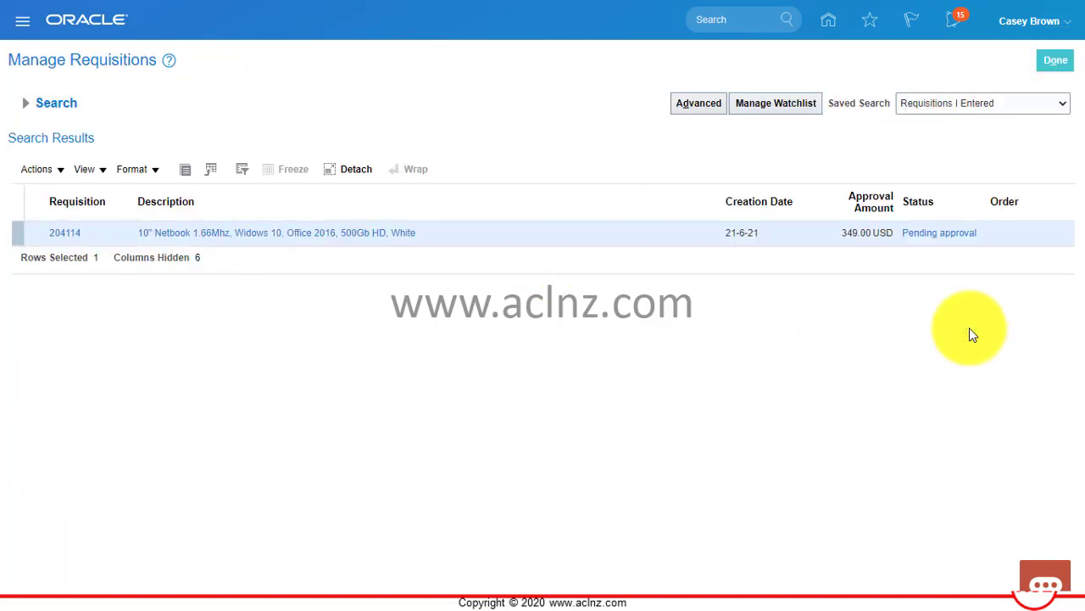
click(1048, 68)
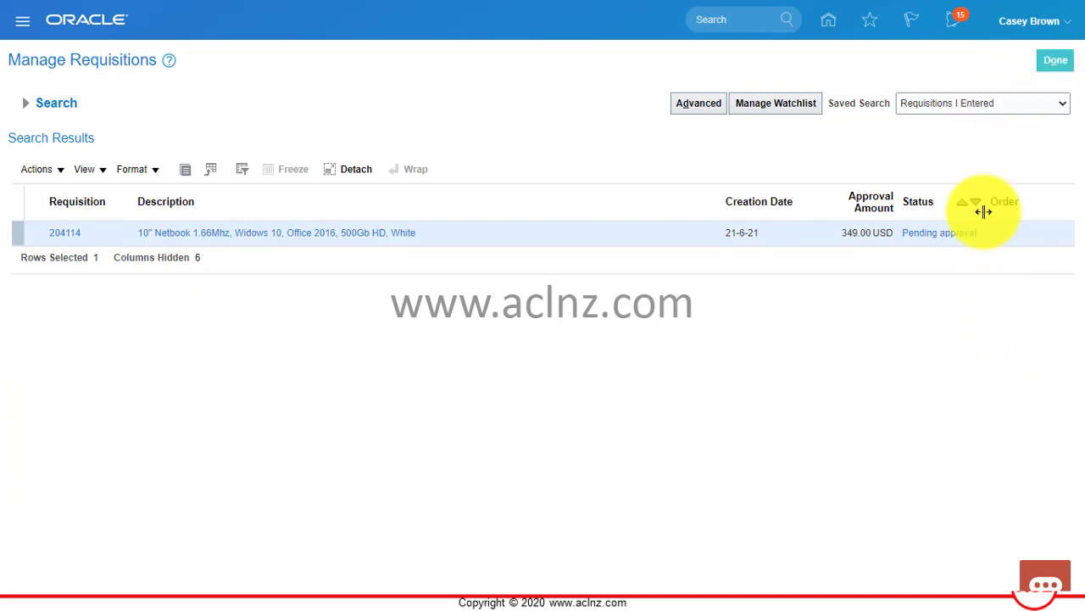
click(954, 232)
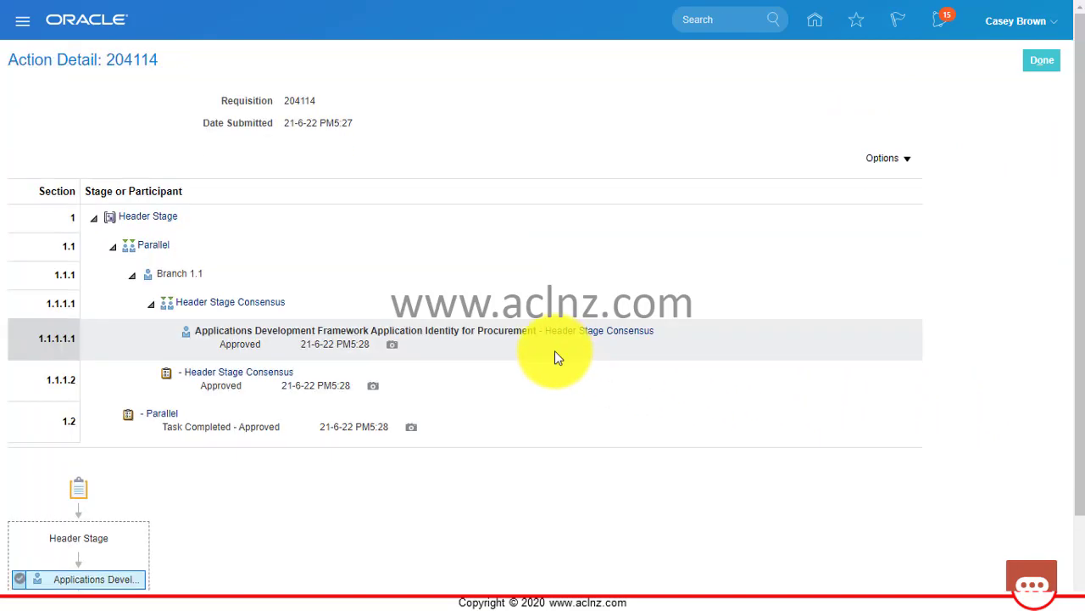
- Finish reviewing the approval action details, then open the netbook requisition from the search results and view its document history
scroll(578, 342, down, 2)
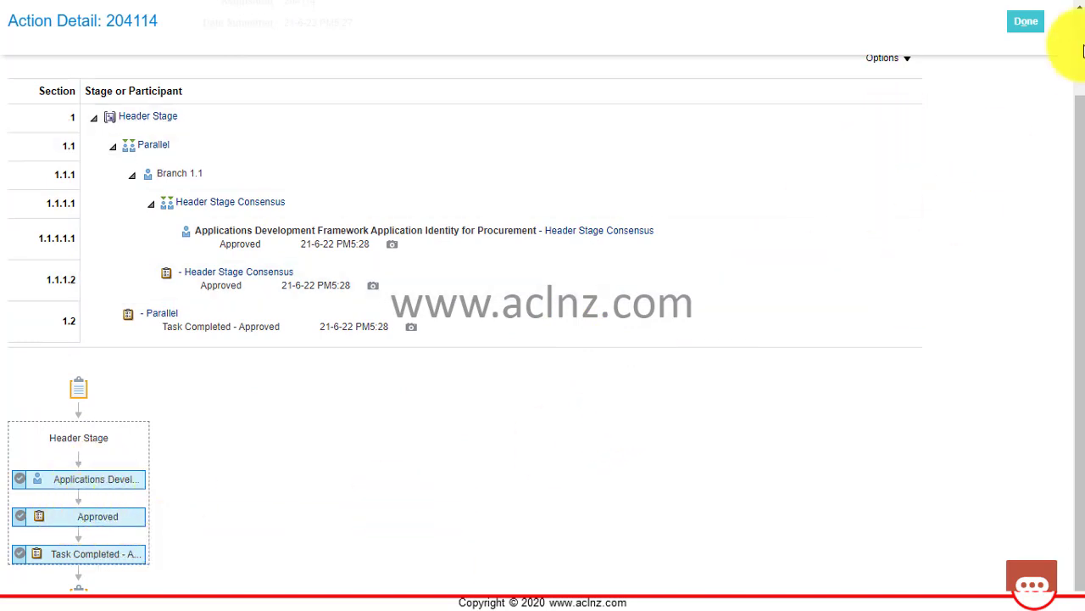
click(1028, 22)
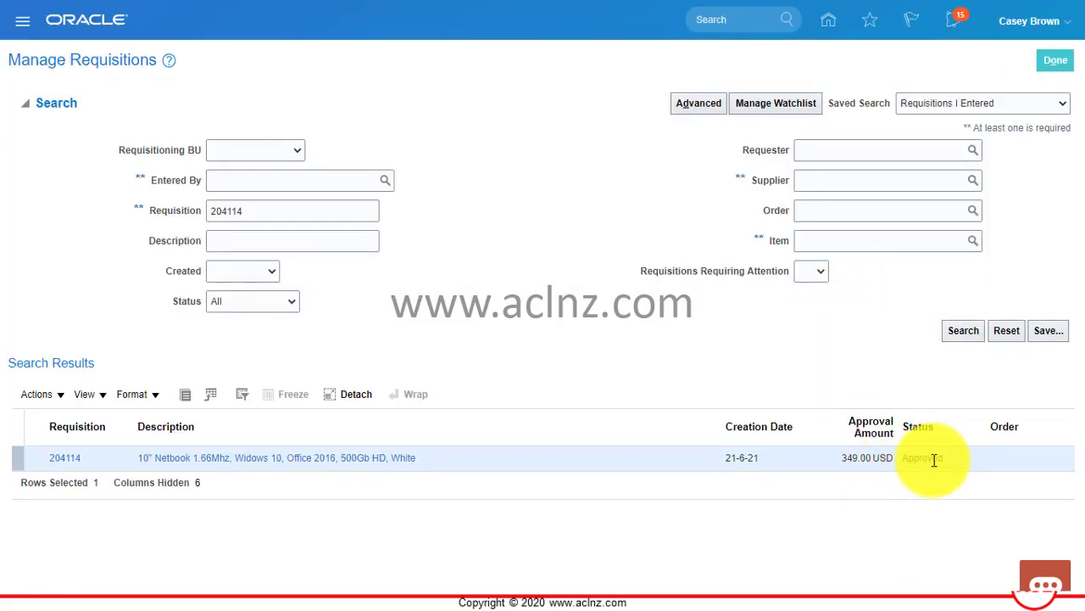
click(66, 460)
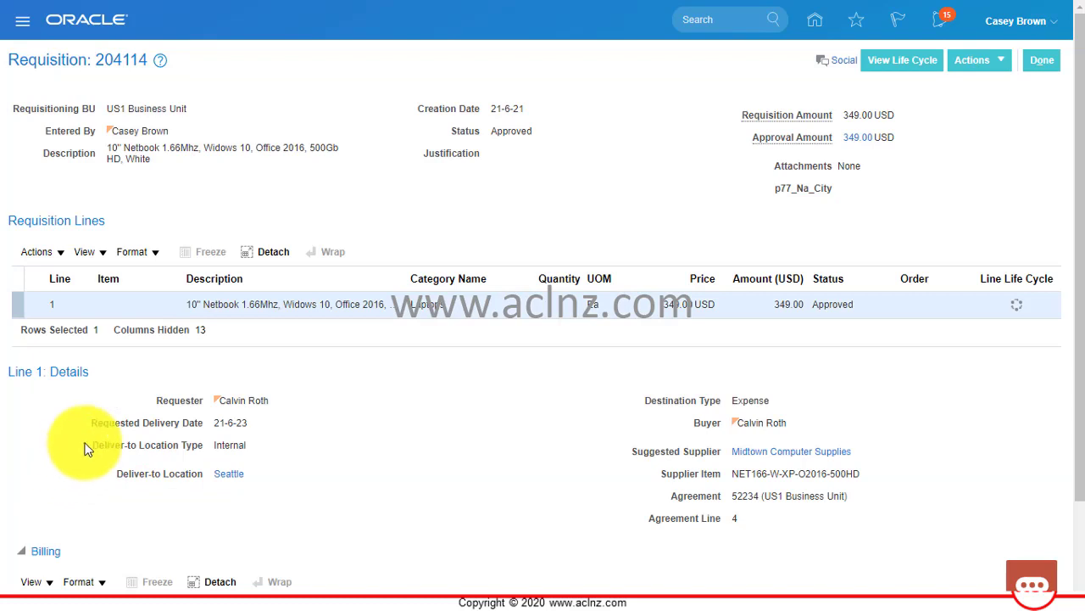
click(995, 69)
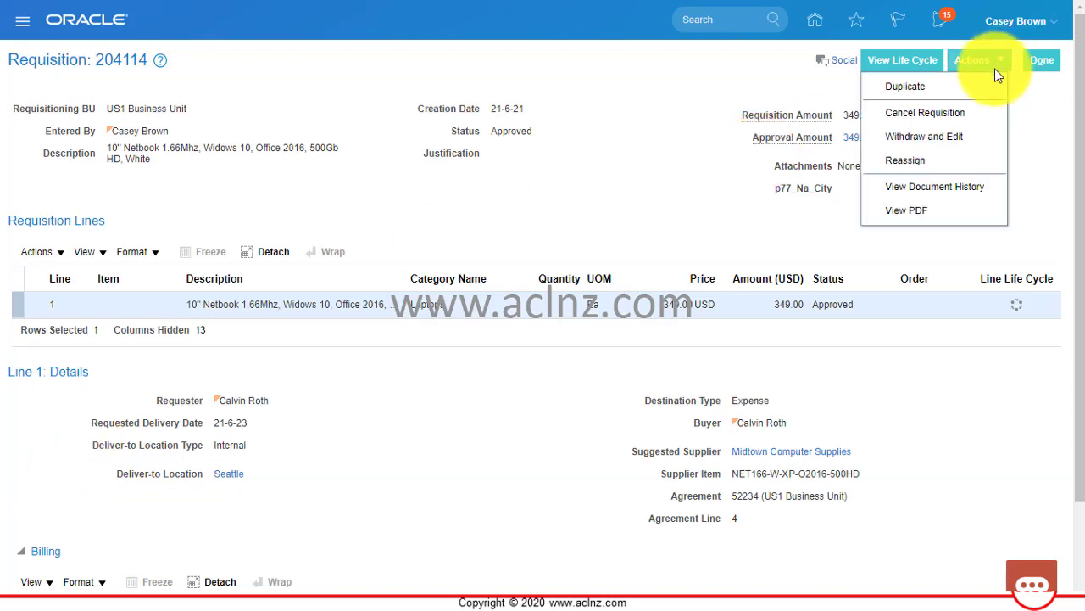
click(937, 185)
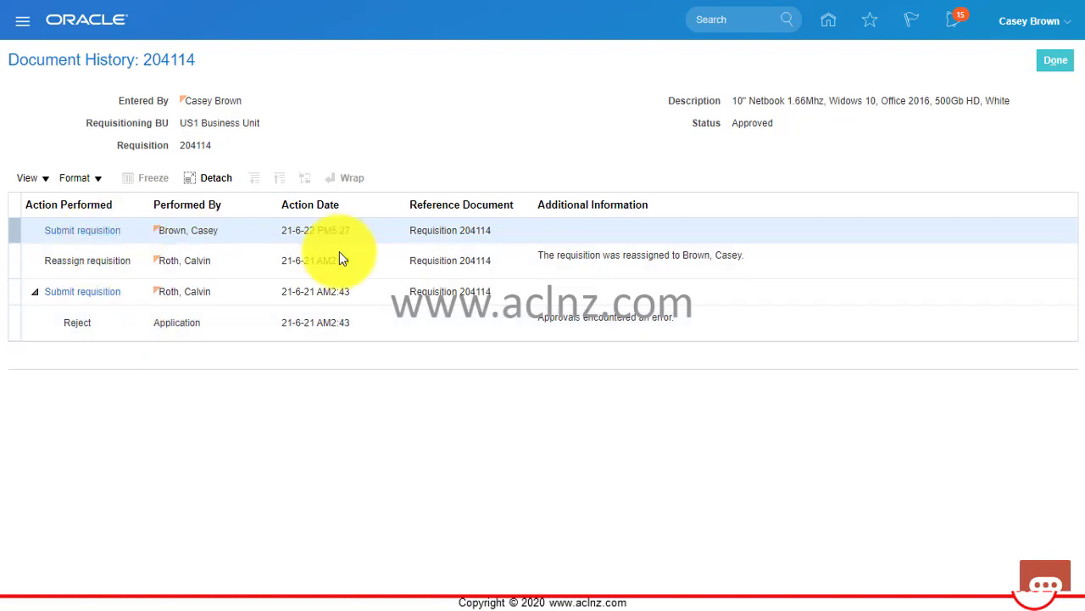
click(455, 231)
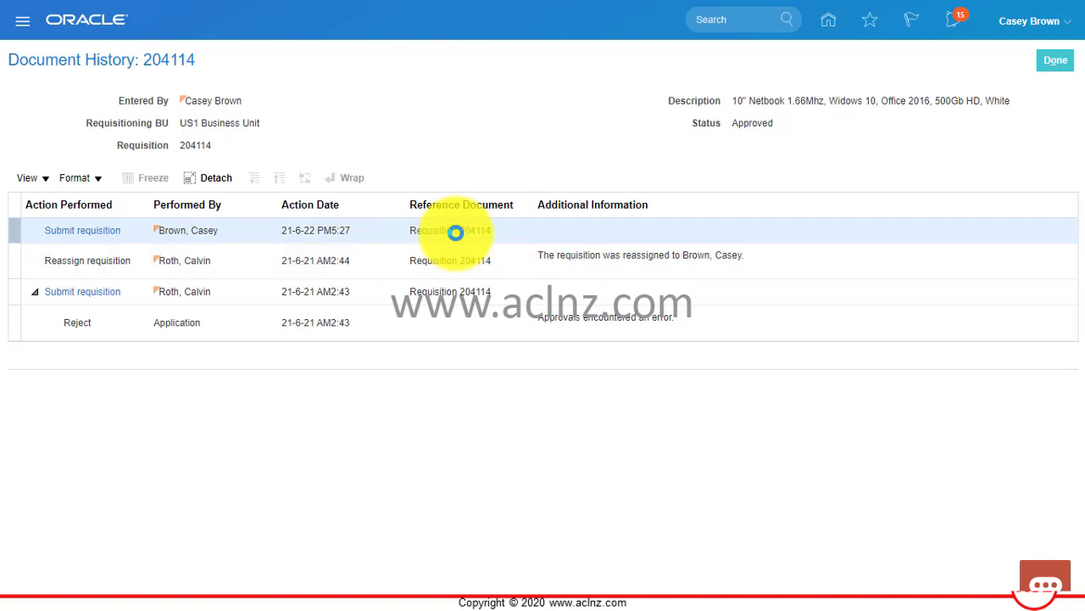
click(1055, 63)
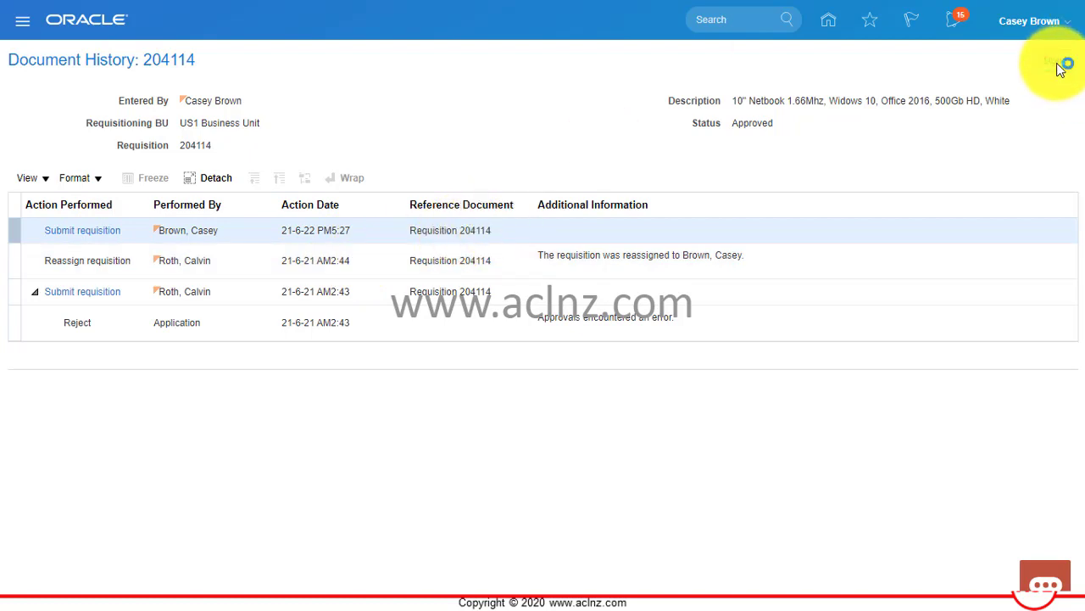
- Review the netbook requisition's document history again, and check the approval status on its header and line 1
click(982, 62)
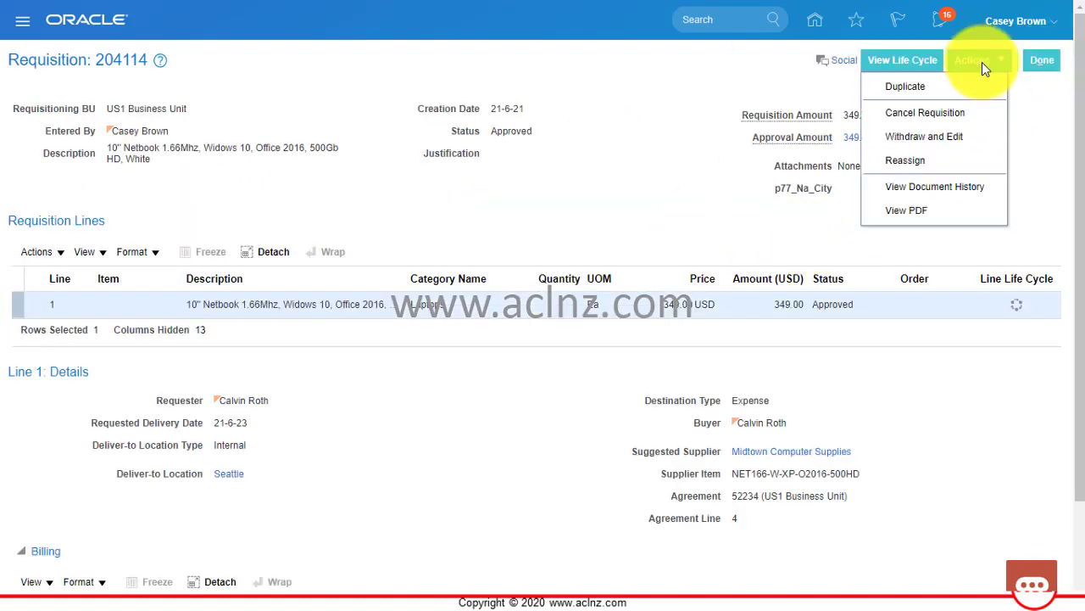
click(933, 186)
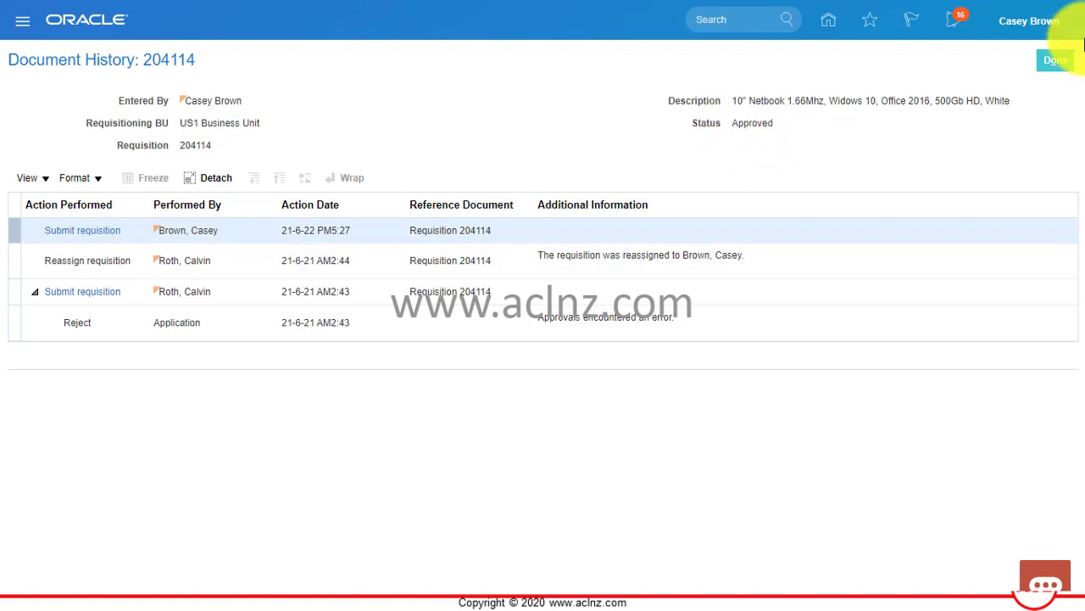
click(1054, 59)
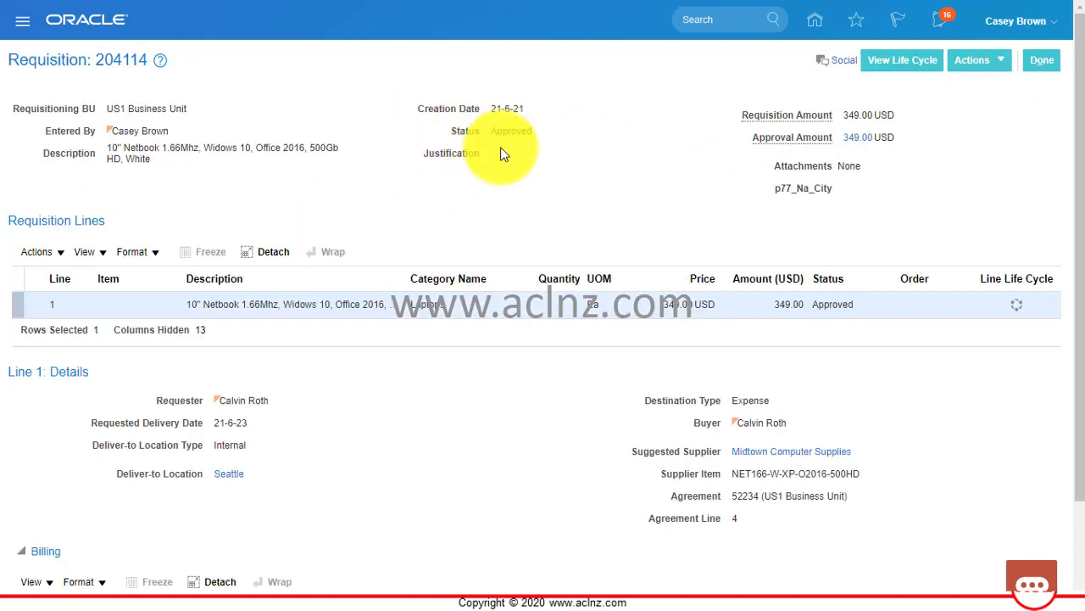
drag(492, 132, 538, 136)
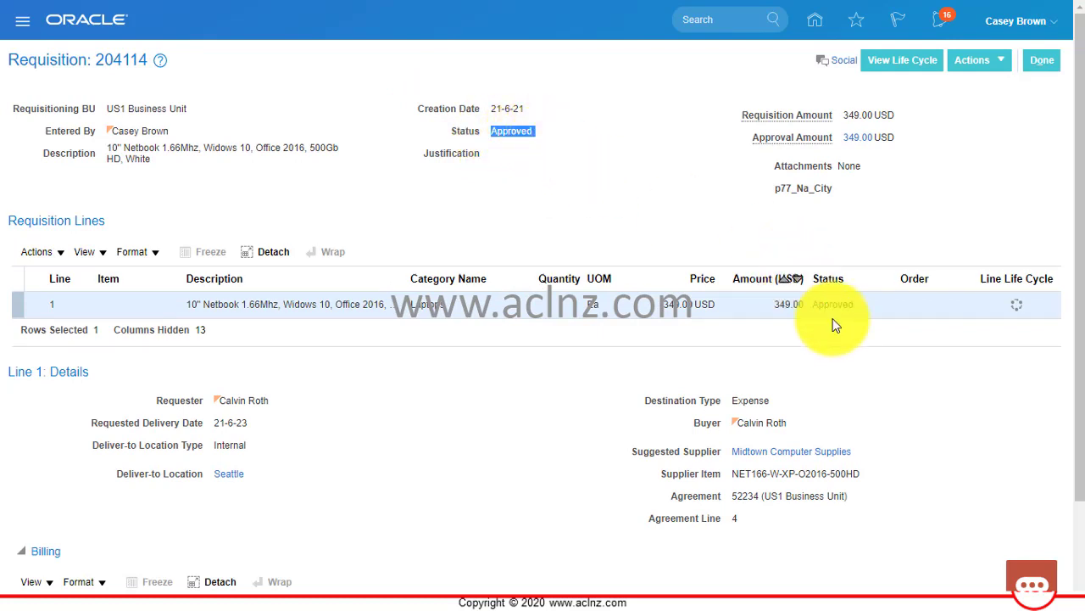
drag(812, 305, 856, 306)
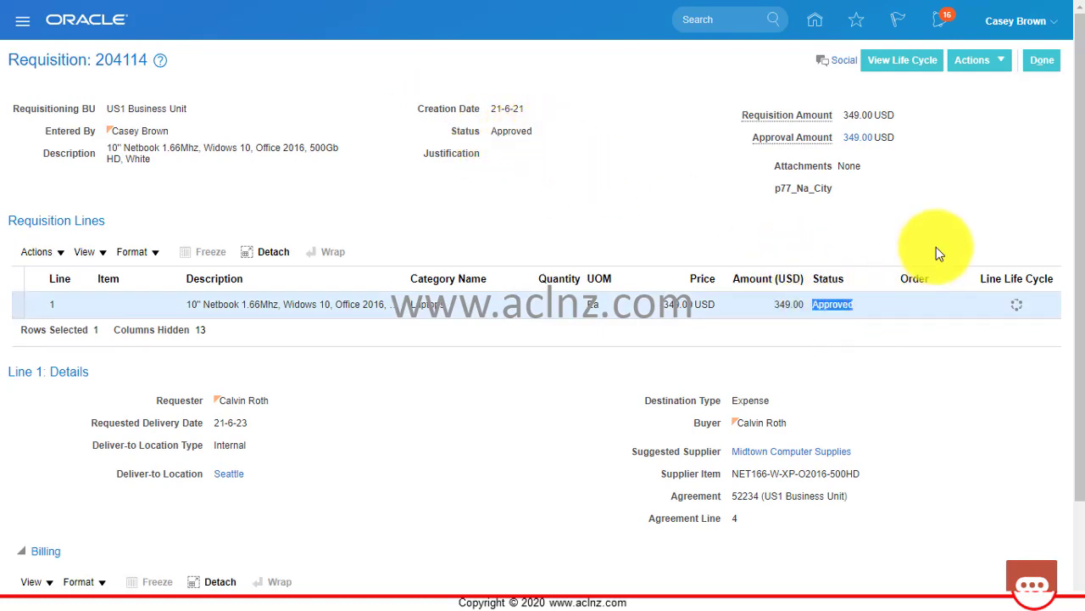
- View the life cycle of requisition line 1 and check the line's status
click(1014, 307)
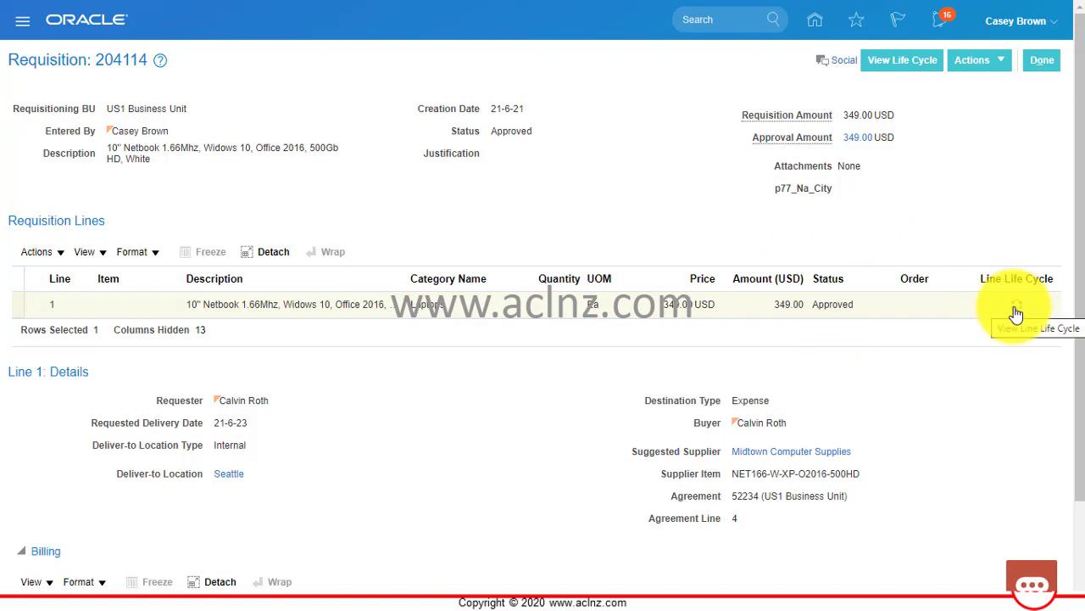
click(1018, 310)
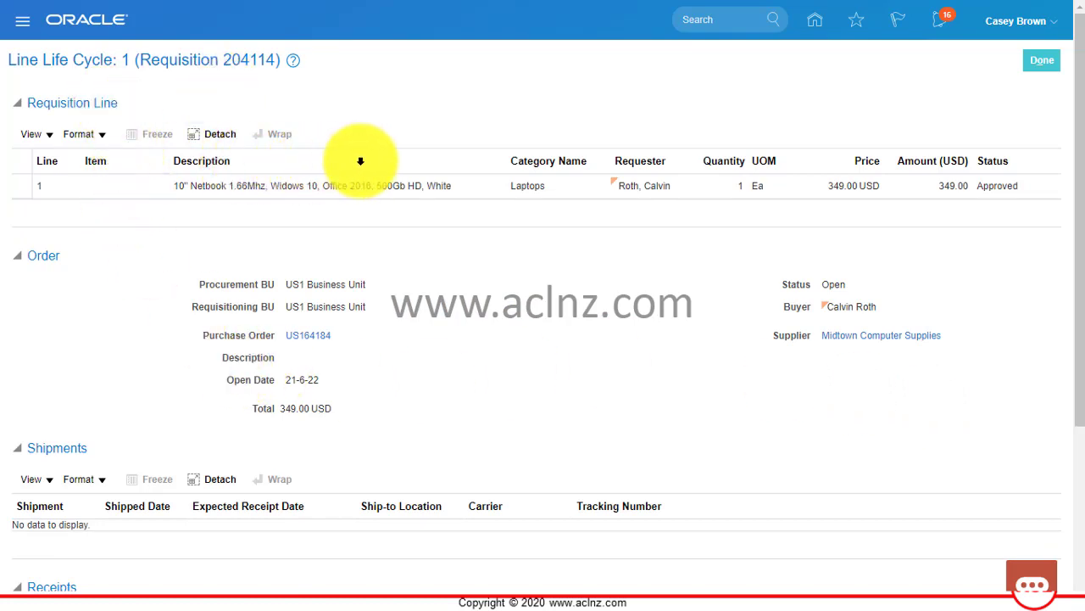
drag(981, 188, 1019, 190)
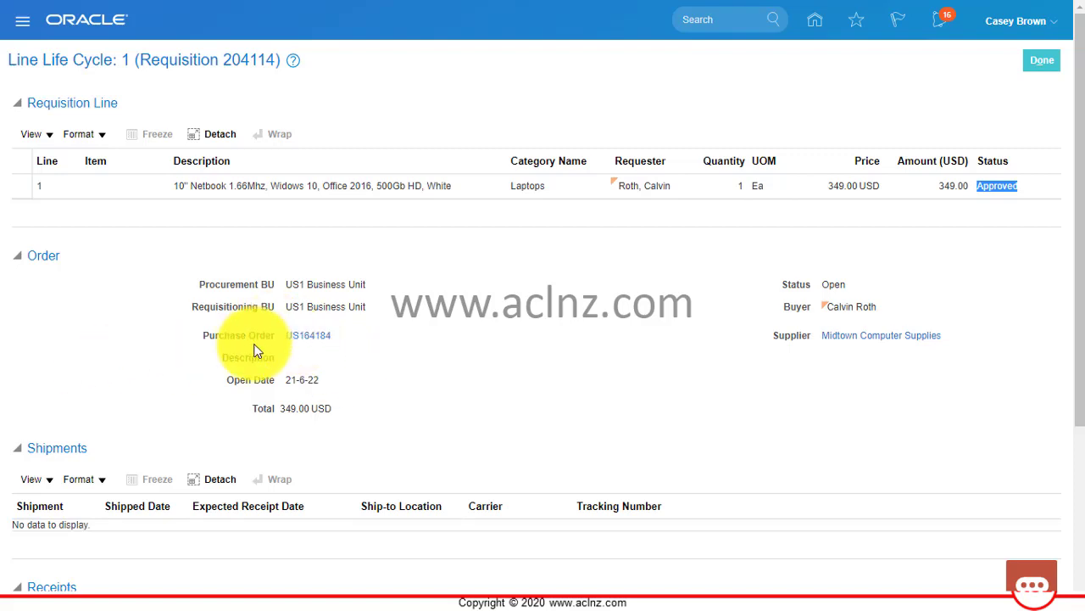
- Open the purchase order linked to line 1, check its requisition reference, and close both the order and the line life cycle
click(306, 337)
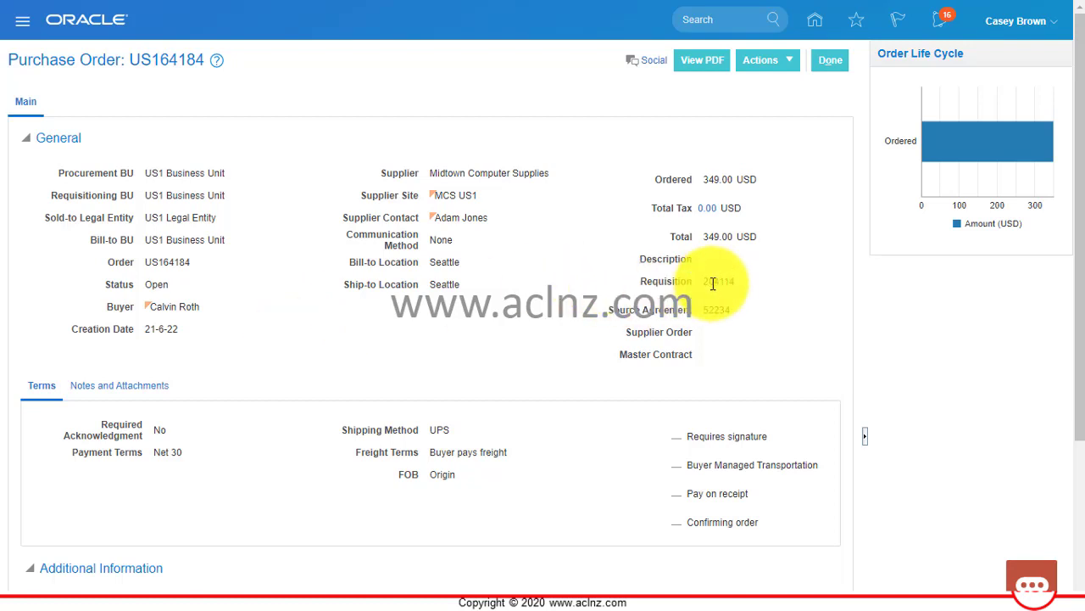
drag(706, 284, 738, 288)
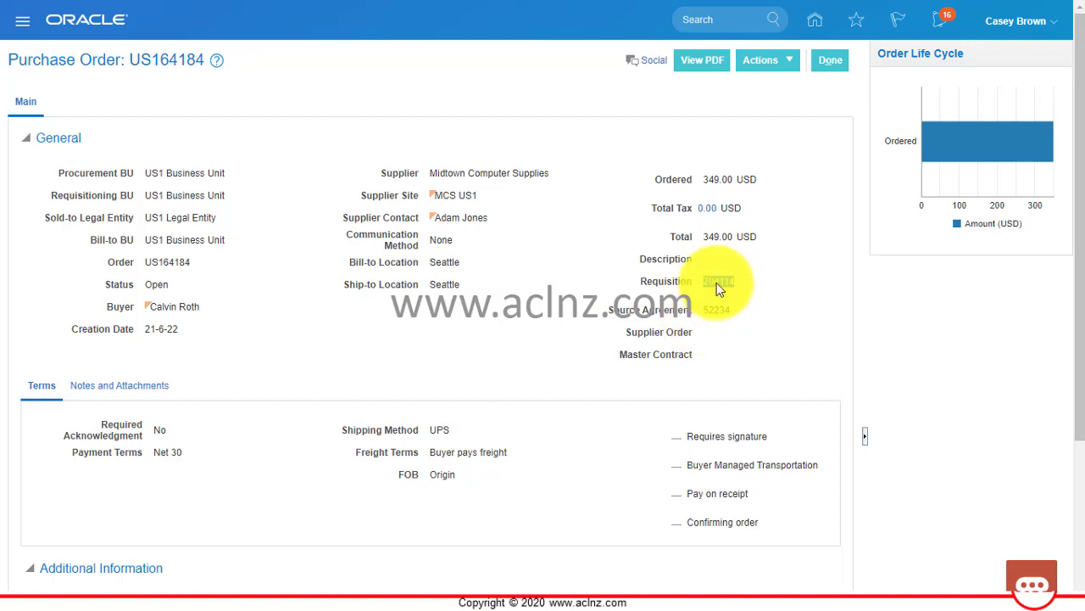
click(833, 61)
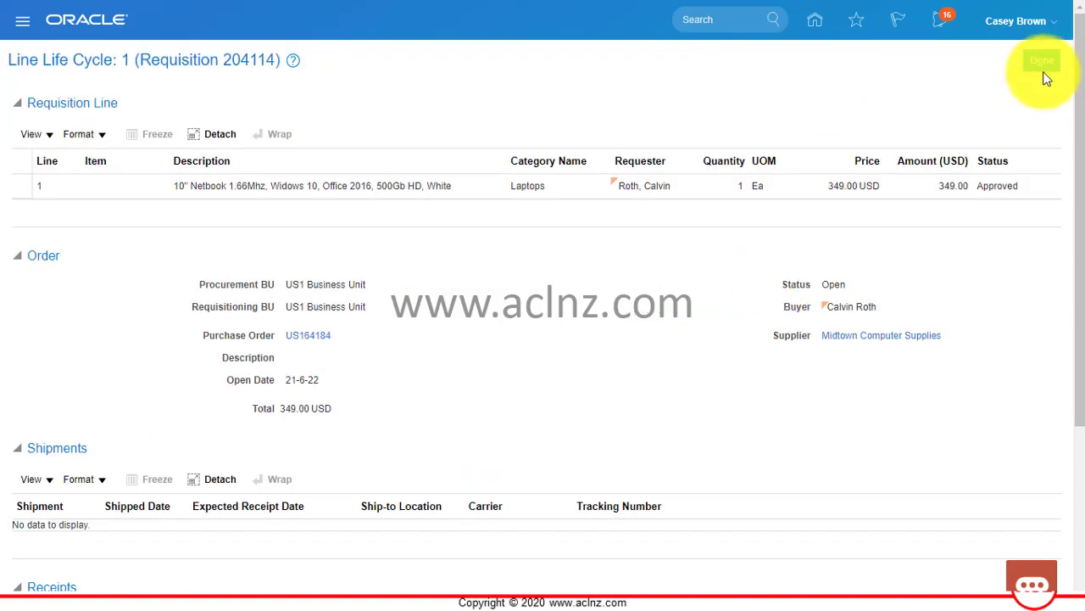
click(1044, 65)
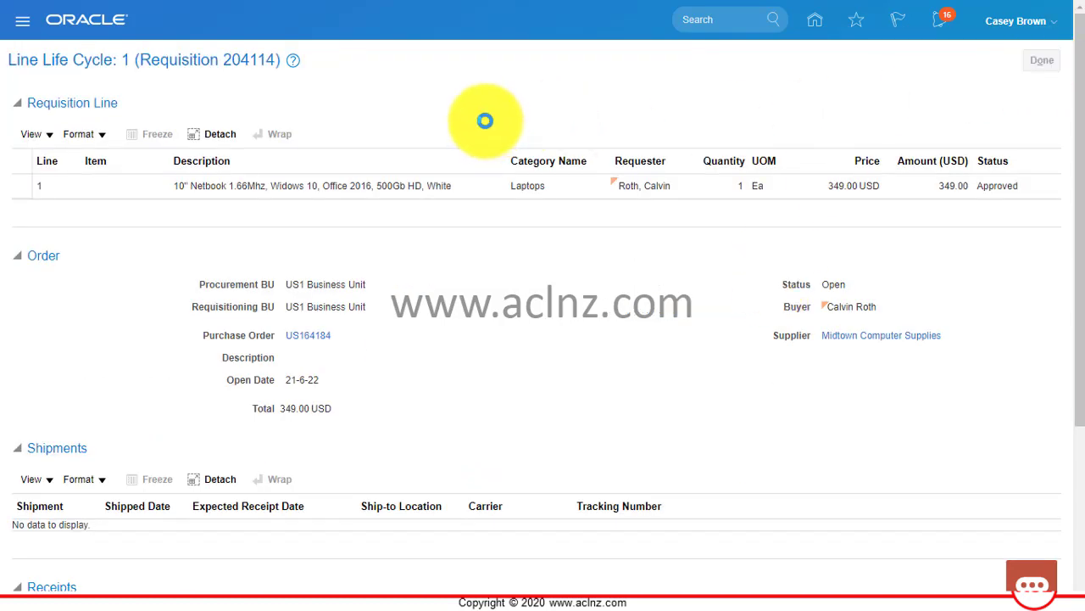